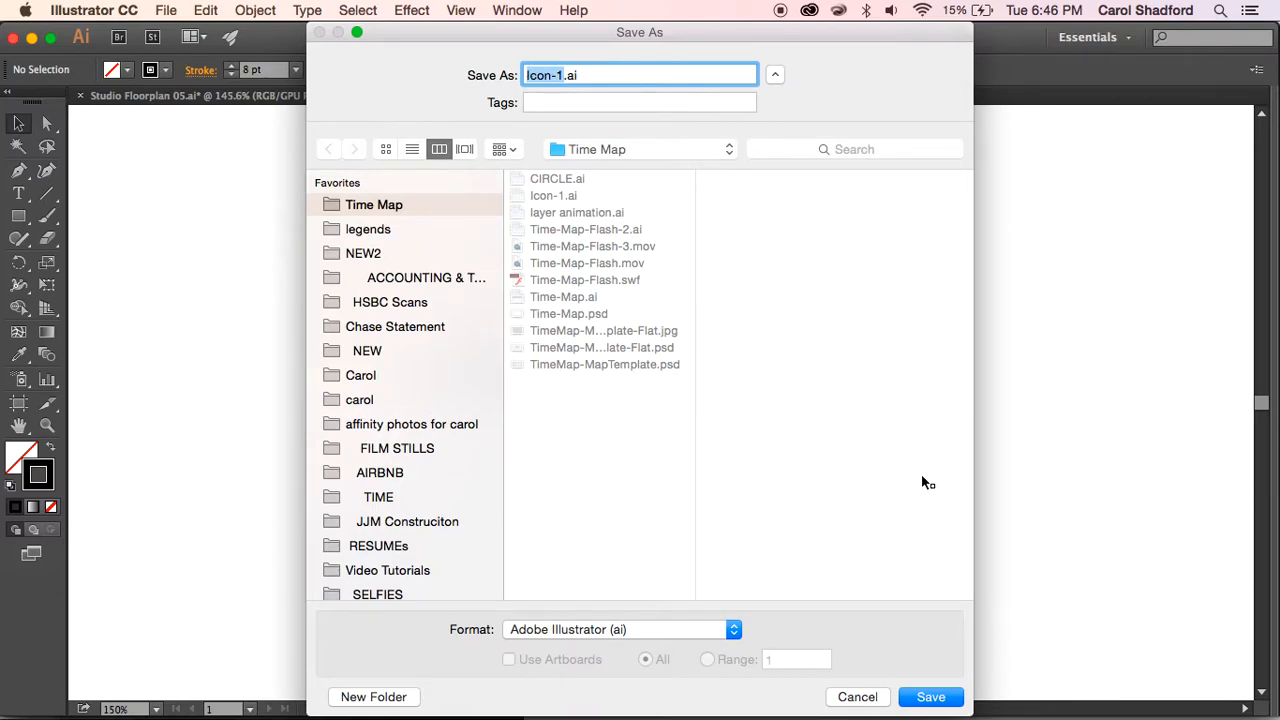
- Cancel saving Icon-1.ai and check which square and crossed lines make up the icon artwork
{"action": "left_click", "coordinate": [858, 697]}
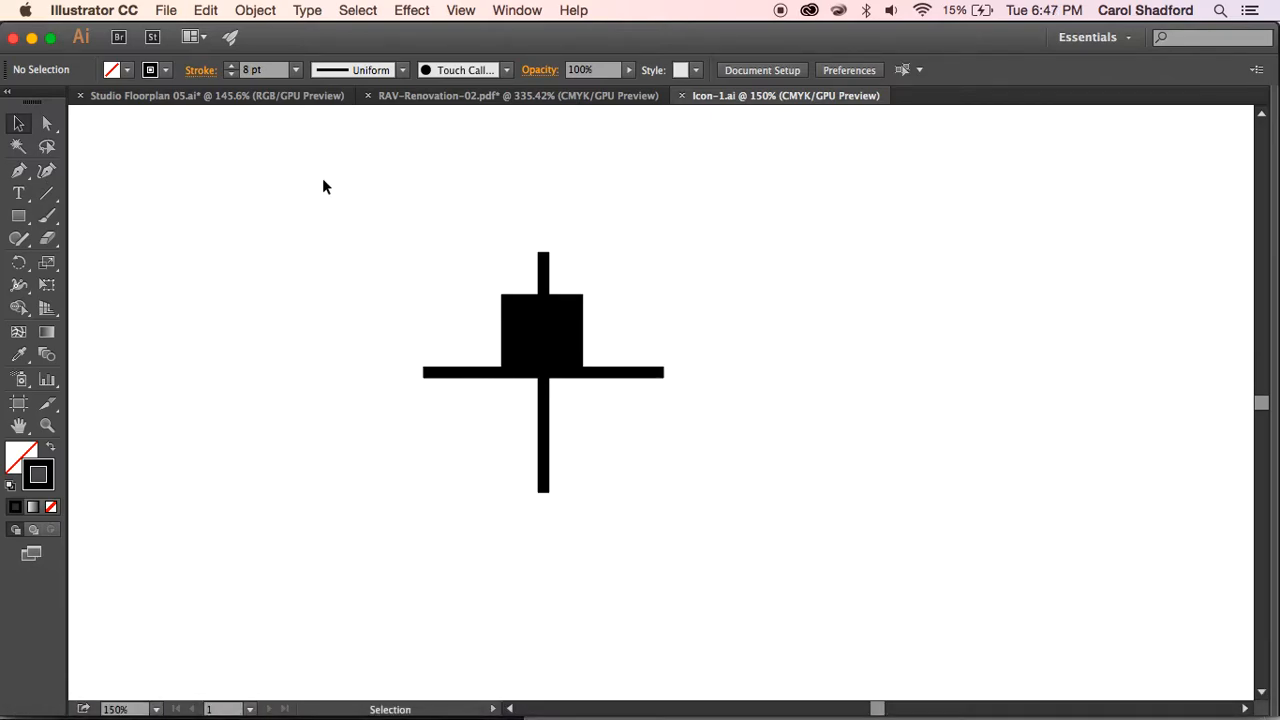
{"action": "left_click_drag", "start_coordinate": [347, 204], "coordinate": [722, 514]}
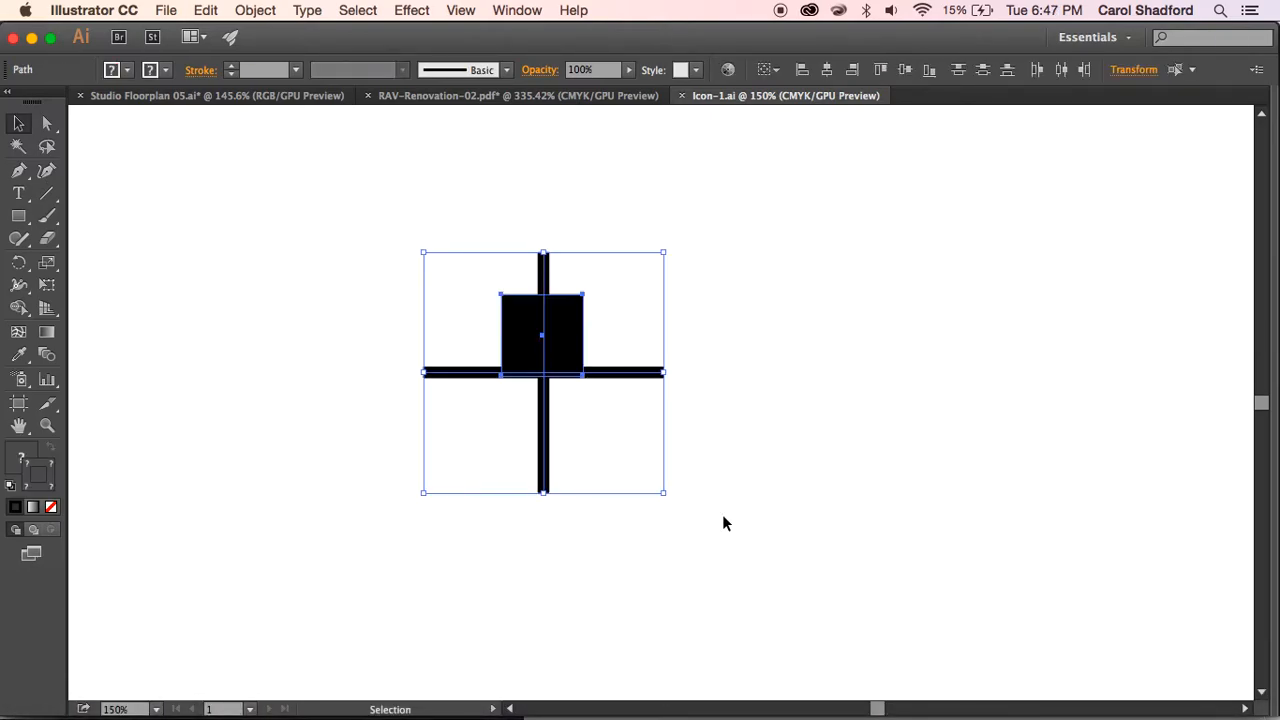
{"action": "left_click", "coordinate": [748, 348]}
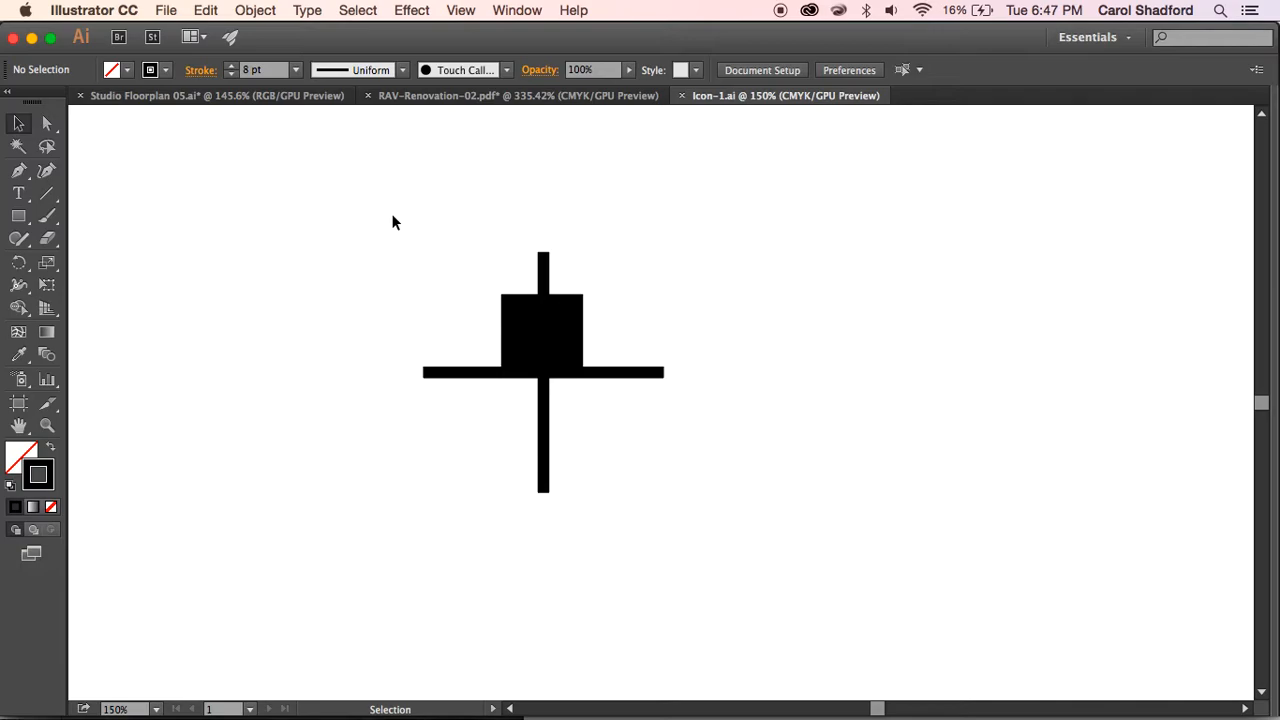
{"action": "left_click_drag", "start_coordinate": [377, 197], "coordinate": [738, 484]}
{"action": "left_click", "coordinate": [553, 260]}
- Switch to Flash Professional CC and create an ActionScript 3.0 document of 1920 × 1080 px at 20 fps
{"action": "mouse_move", "coordinate": [1127, 716]}
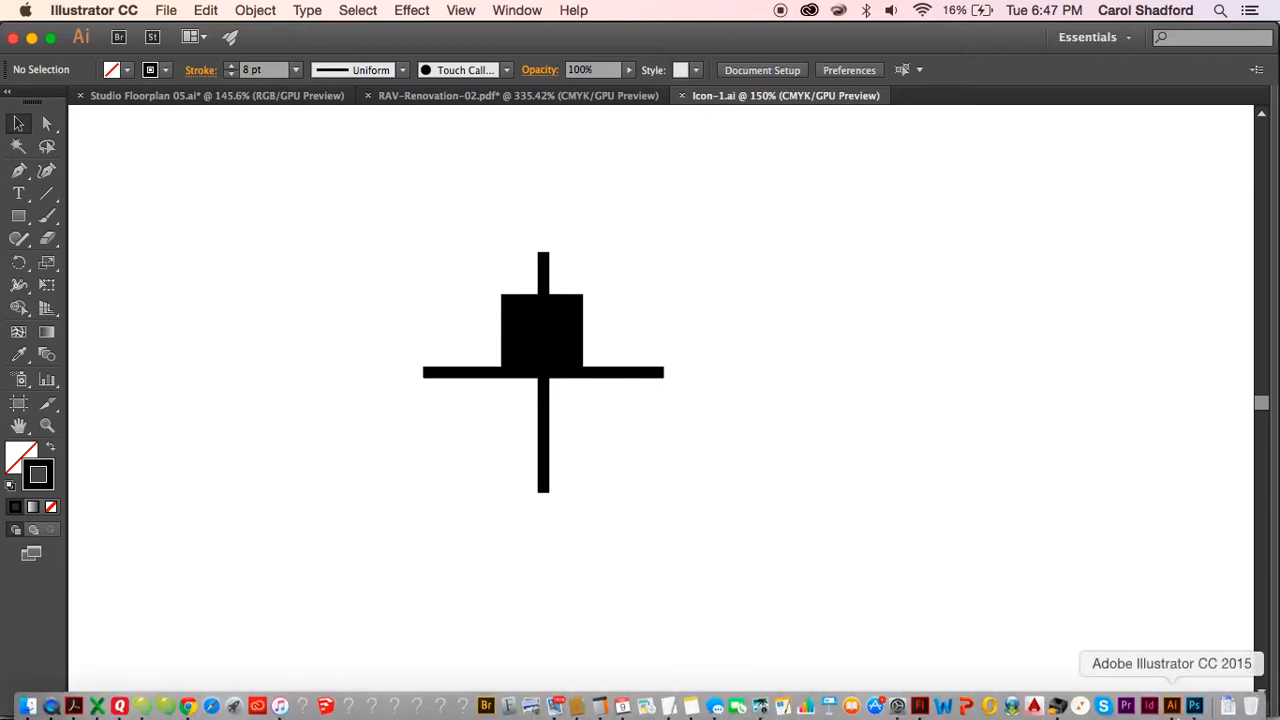
{"action": "left_click", "coordinate": [921, 704]}
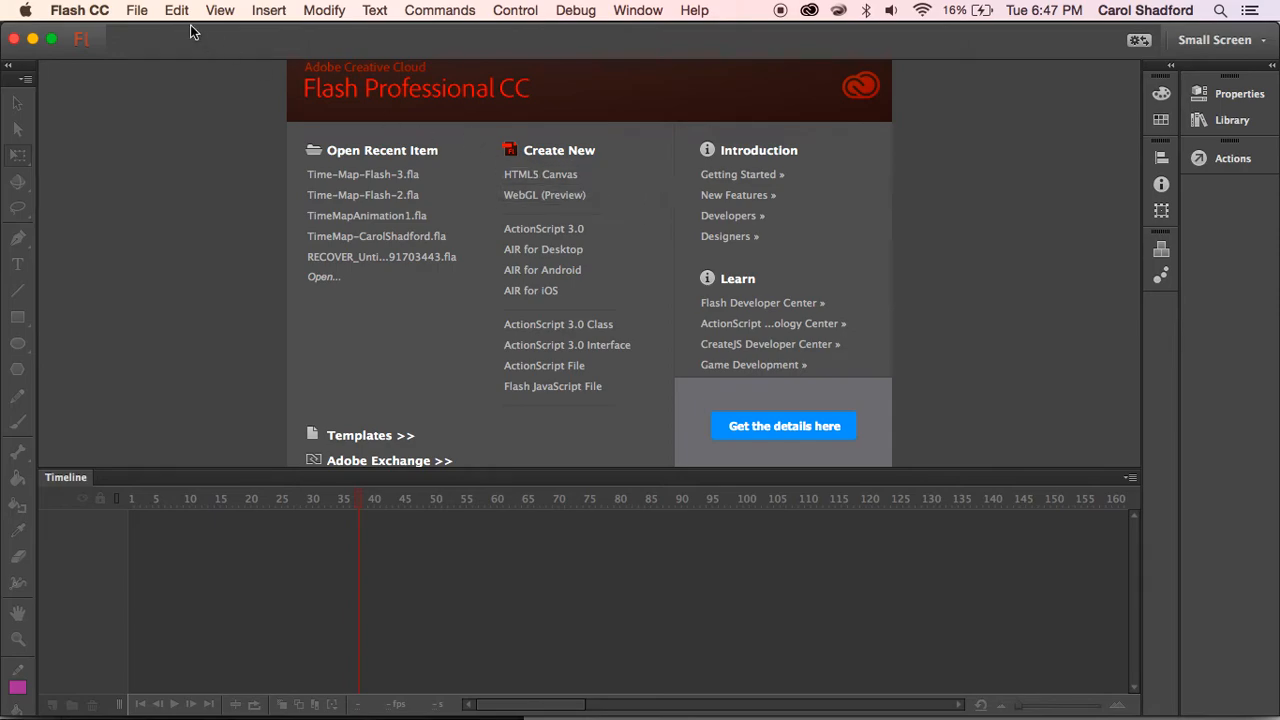
{"action": "left_click", "coordinate": [140, 11]}
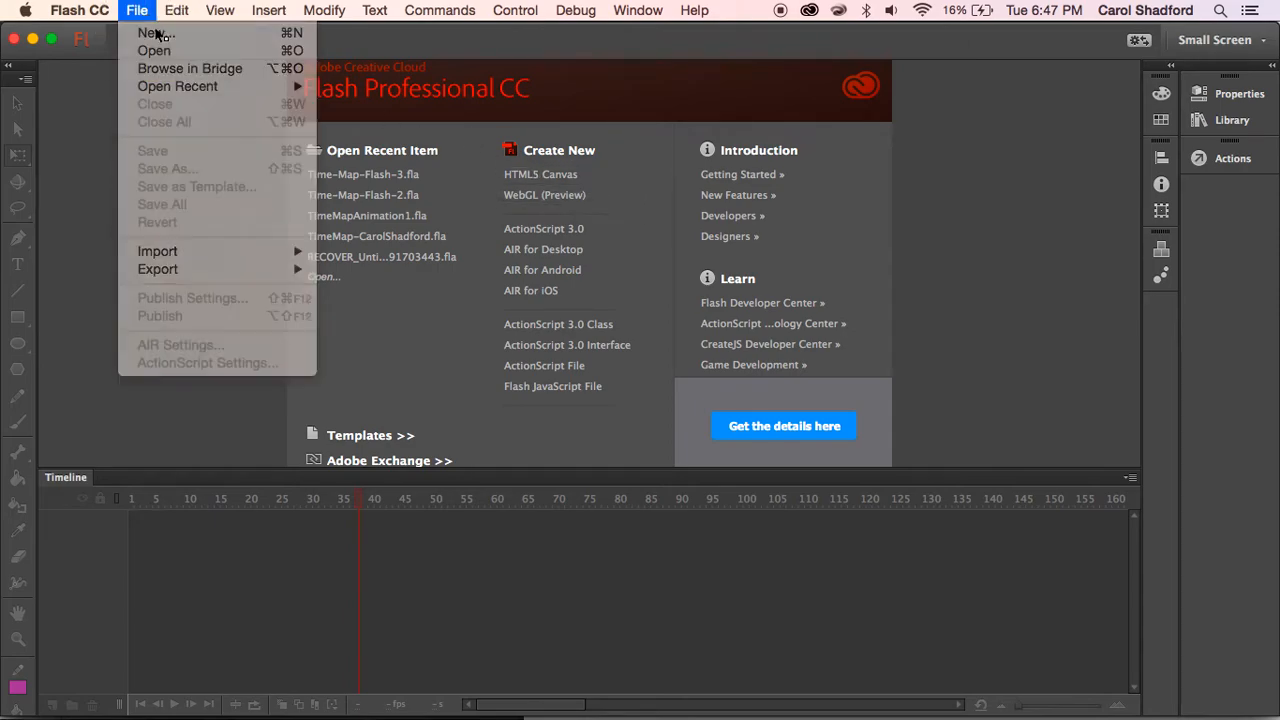
{"action": "left_click", "coordinate": [152, 32]}
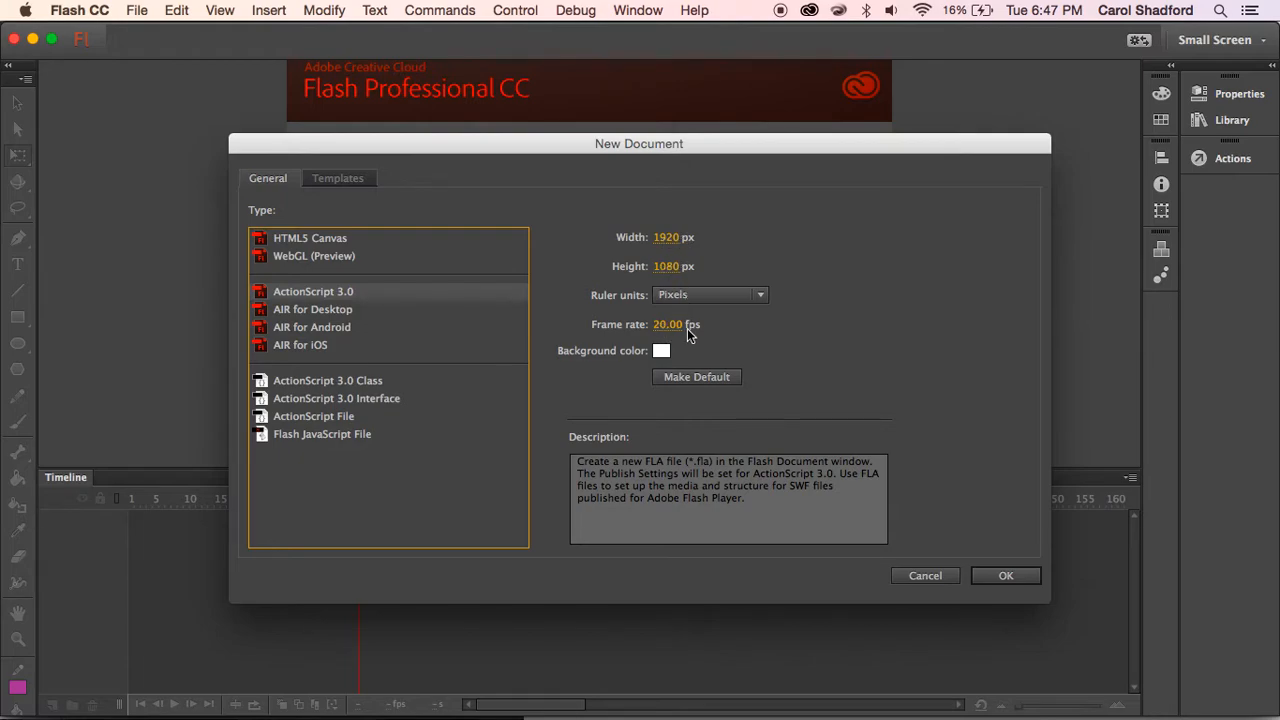
{"action": "left_click", "coordinate": [995, 576]}
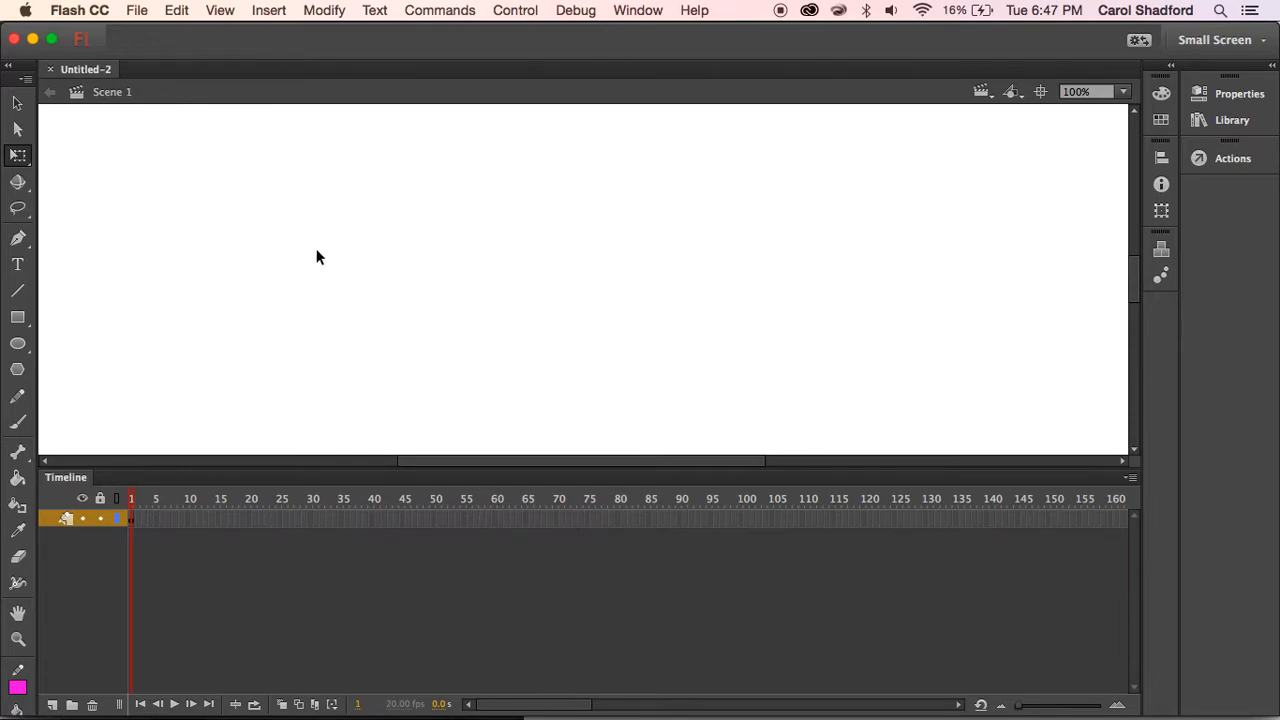
- Import Icon-1.ai from the Time Map folder into the library, converting its layers to a single Flash layer
{"action": "left_click", "coordinate": [131, 5]}
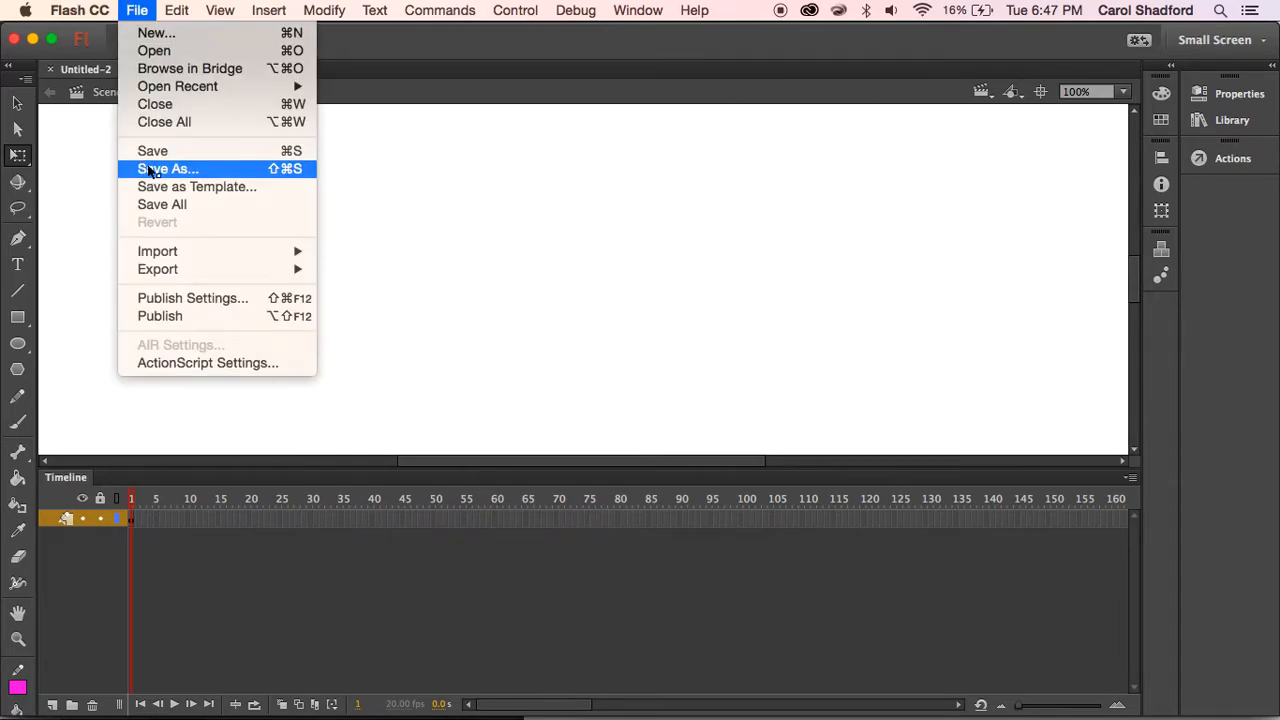
{"action": "mouse_move", "coordinate": [174, 251]}
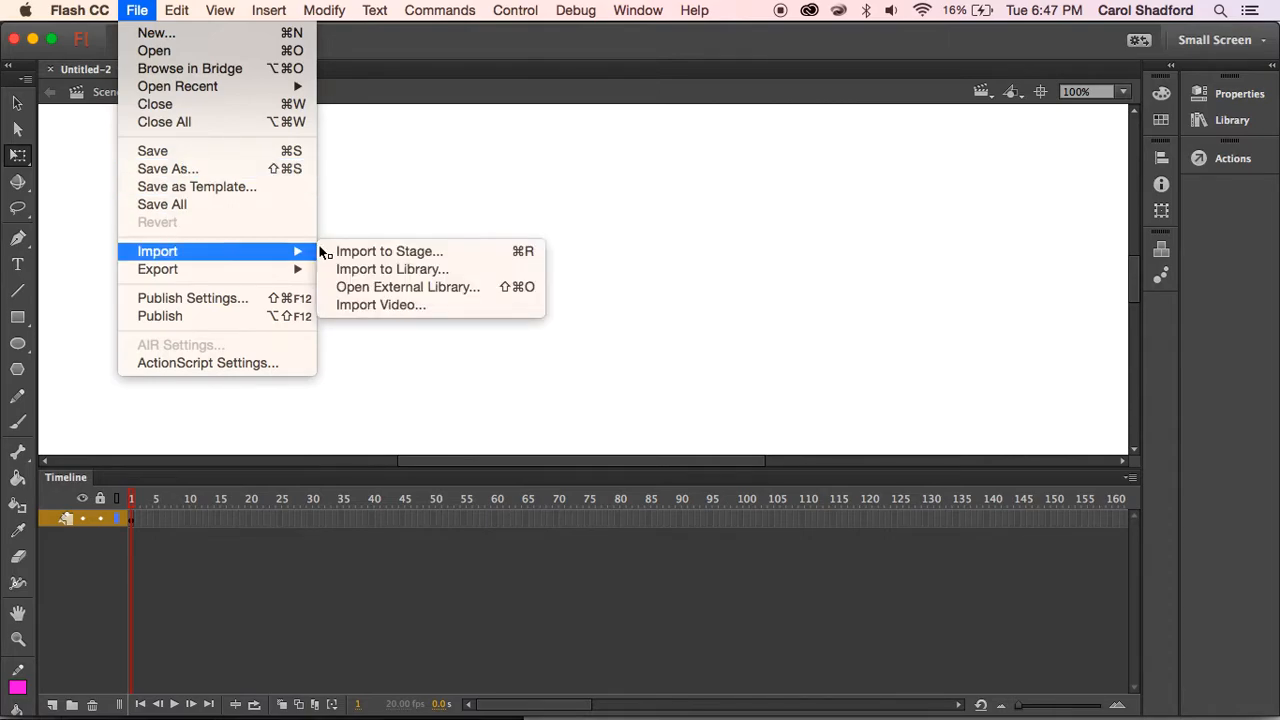
{"action": "left_click", "coordinate": [373, 270]}
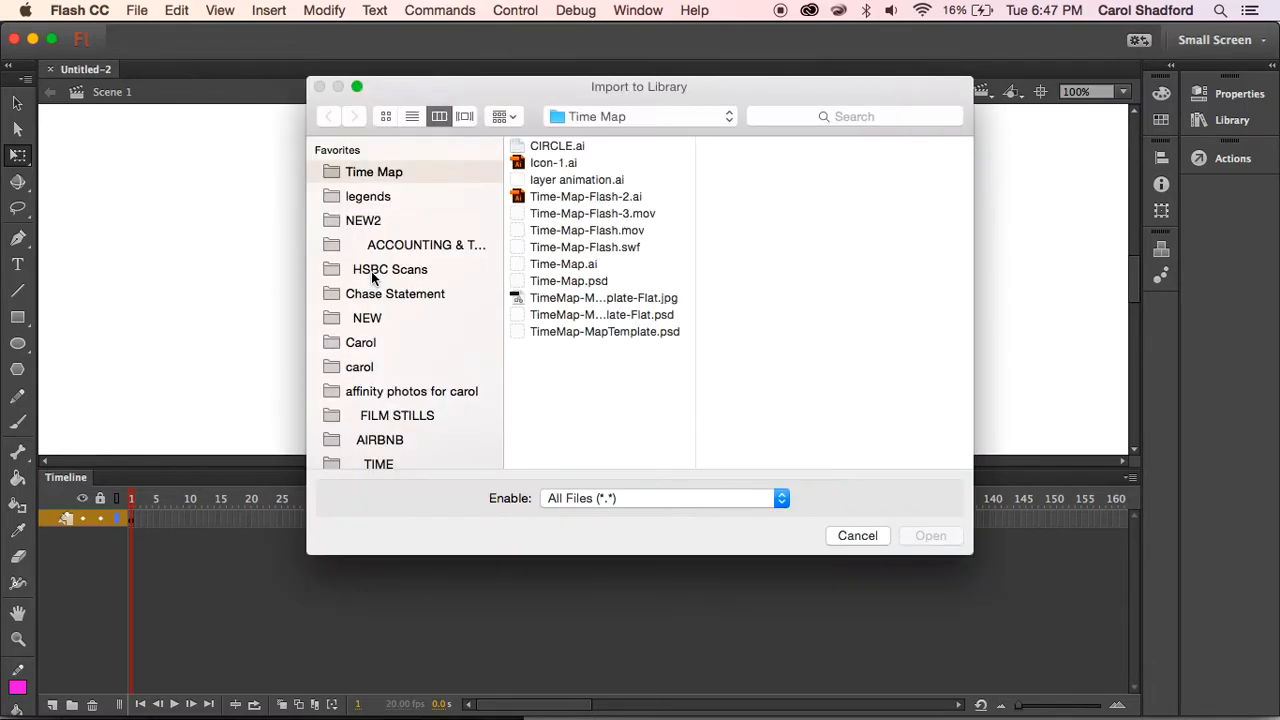
{"action": "left_click", "coordinate": [556, 165]}
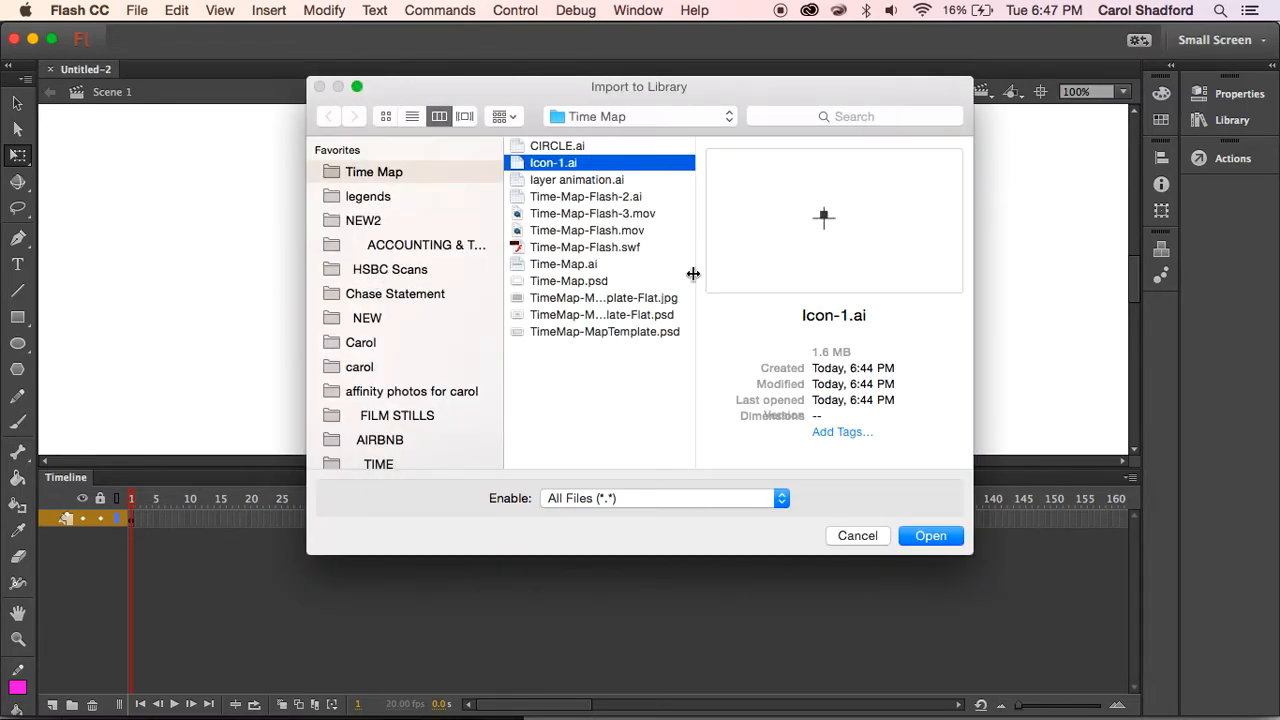
{"action": "left_click", "coordinate": [931, 536]}
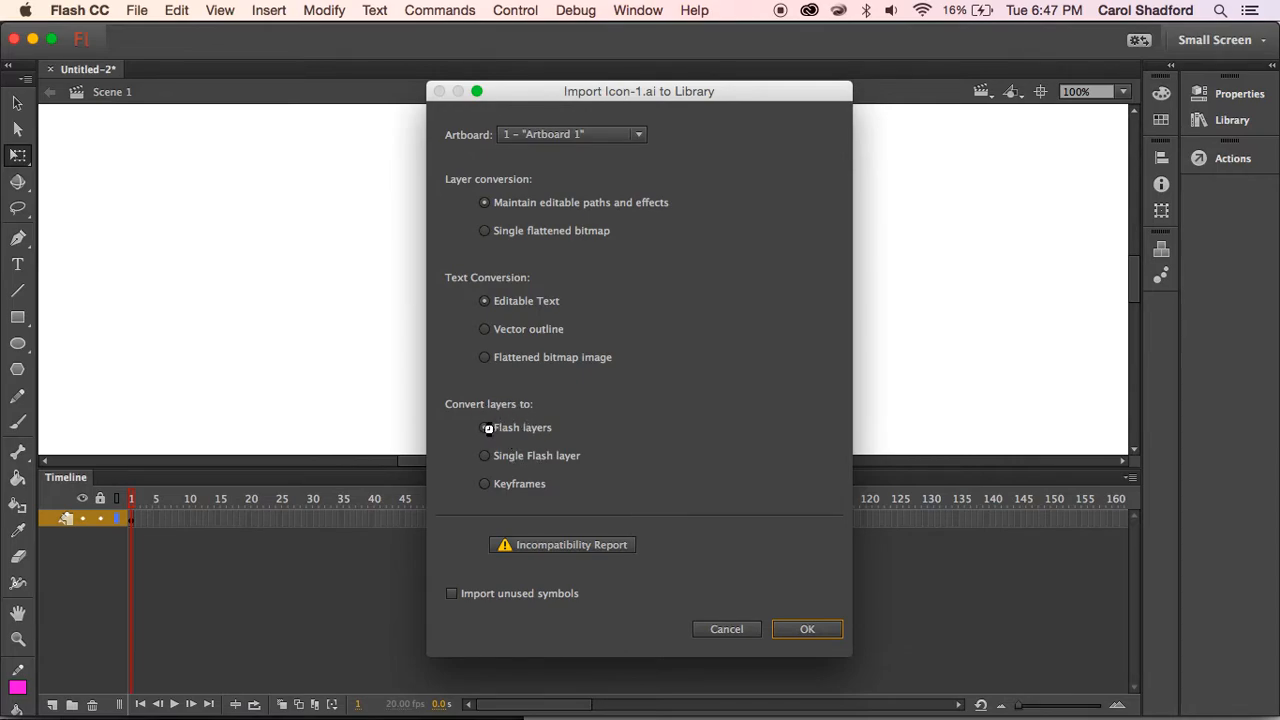
{"action": "left_click", "coordinate": [486, 458]}
{"action": "left_click", "coordinate": [806, 629]}
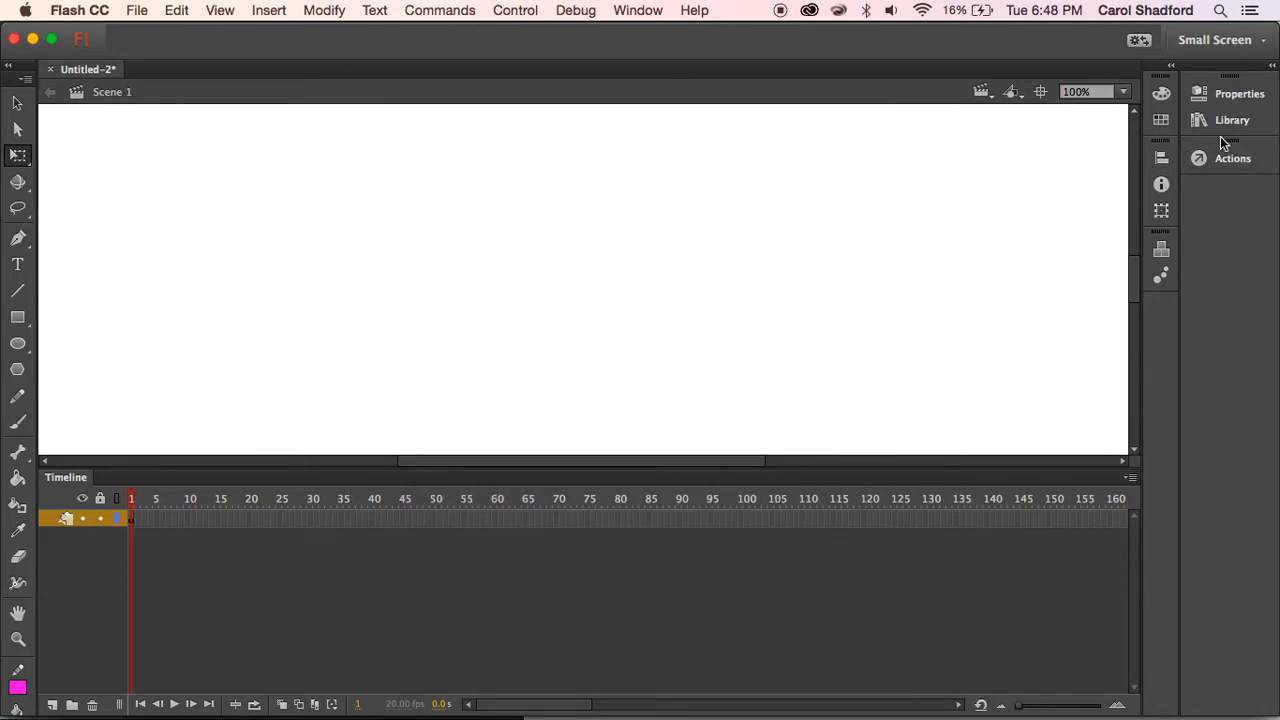
- Preview the imported Icon-1.ai graphic in the library, look inside its symbol and return to Scene 1
{"action": "left_click", "coordinate": [1230, 121]}
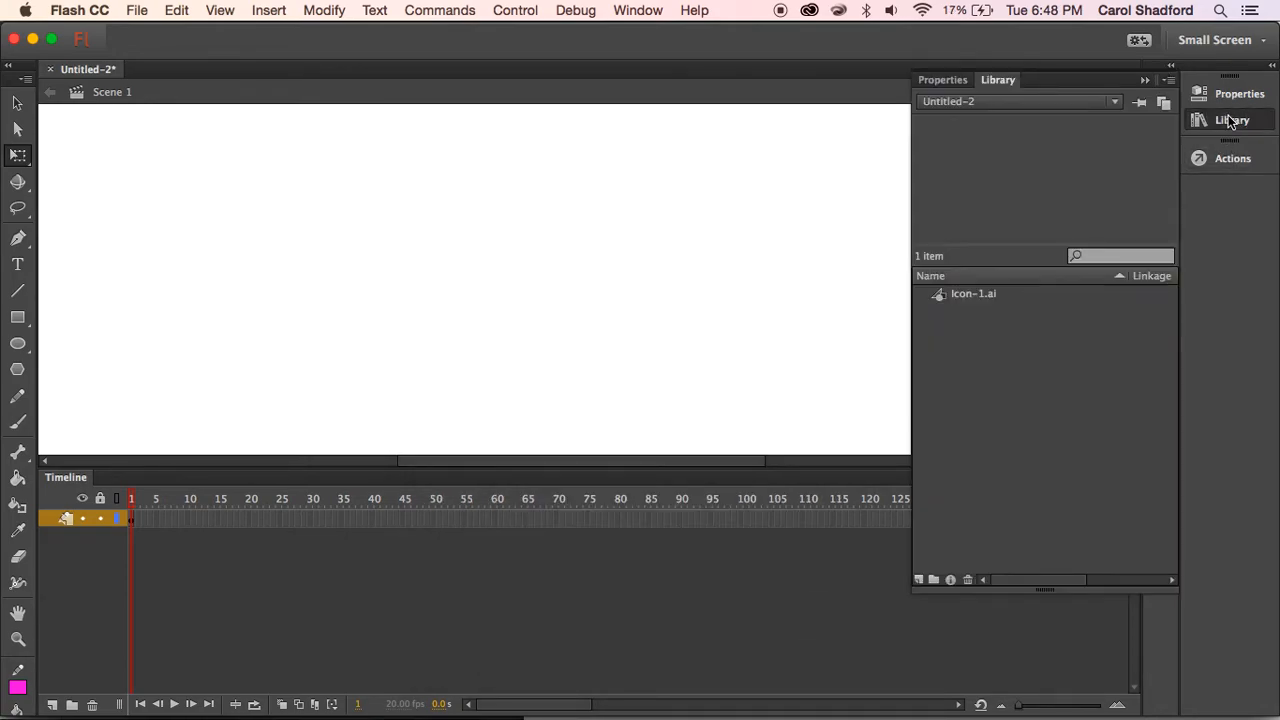
{"action": "left_click", "coordinate": [942, 296]}
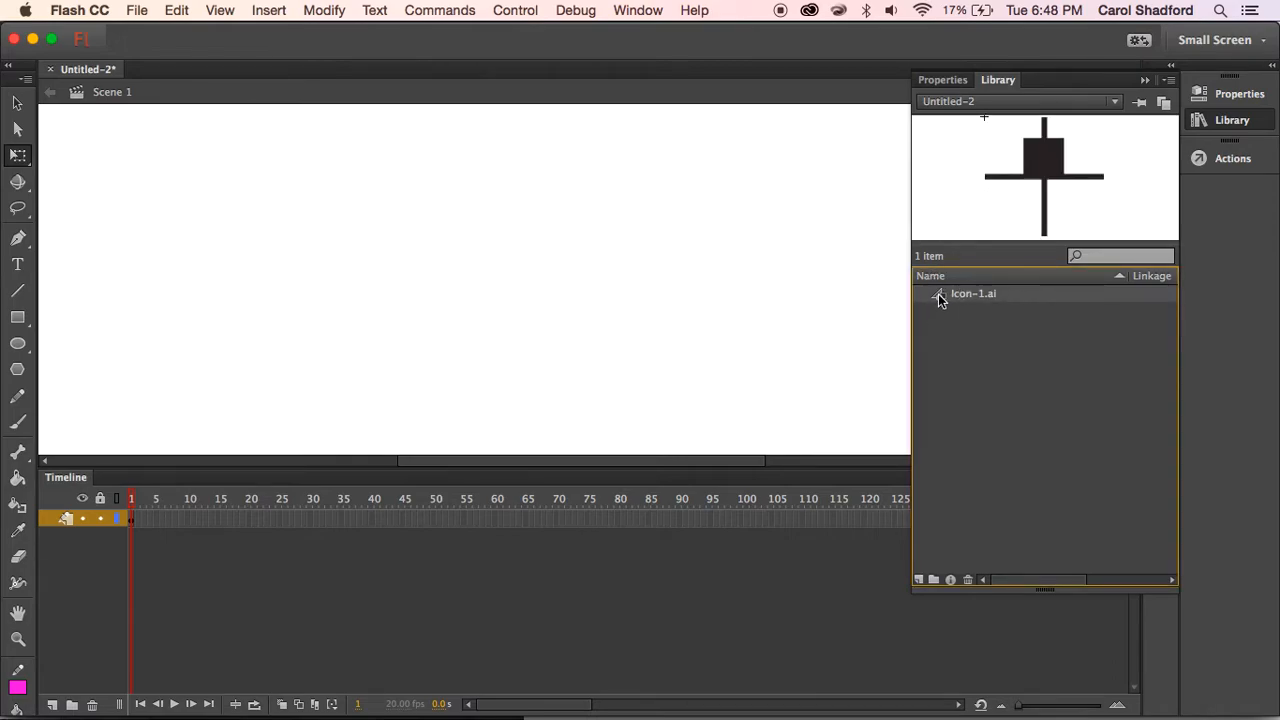
{"action": "left_click", "coordinate": [321, 8]}
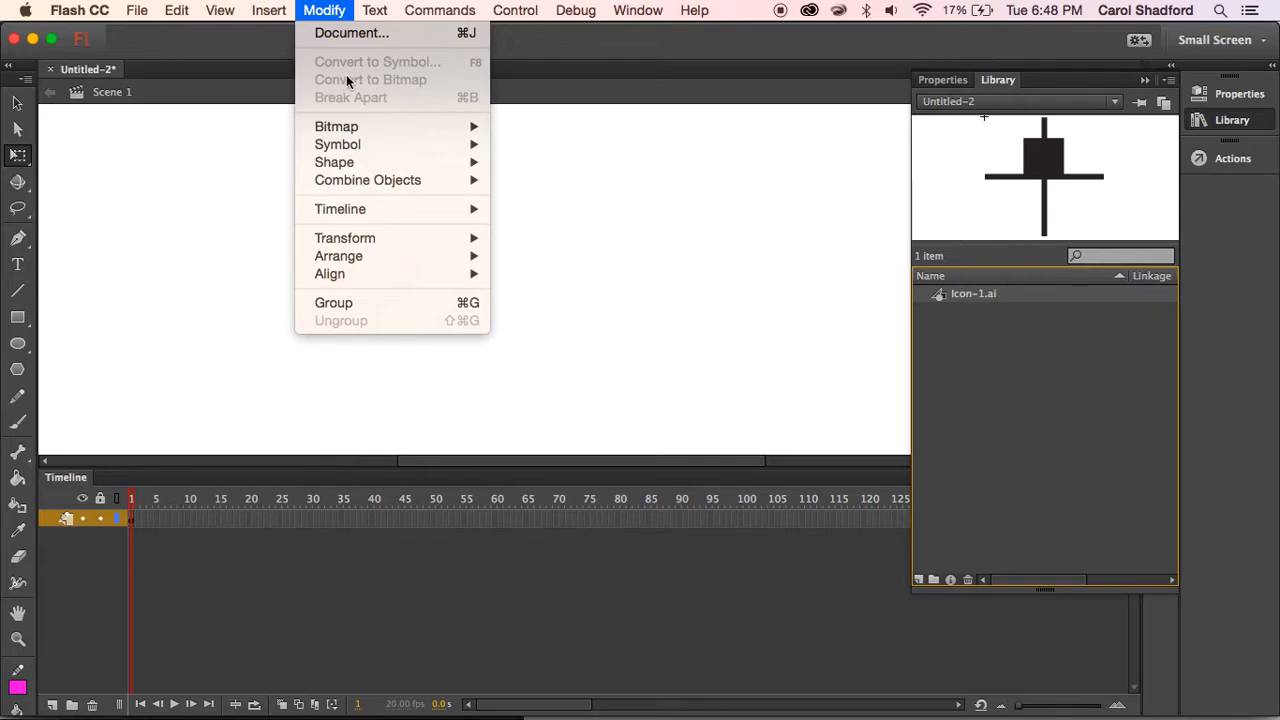
{"action": "left_click", "coordinate": [322, 12]}
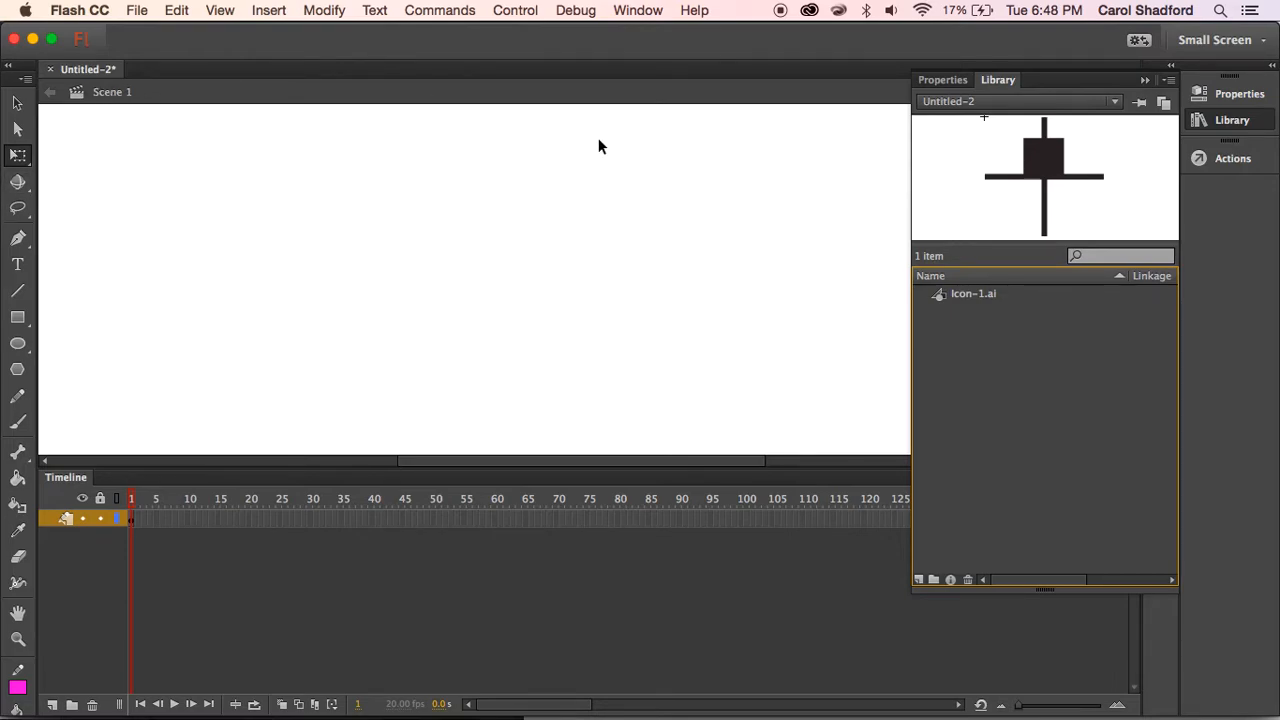
{"action": "double_click", "coordinate": [942, 297]}
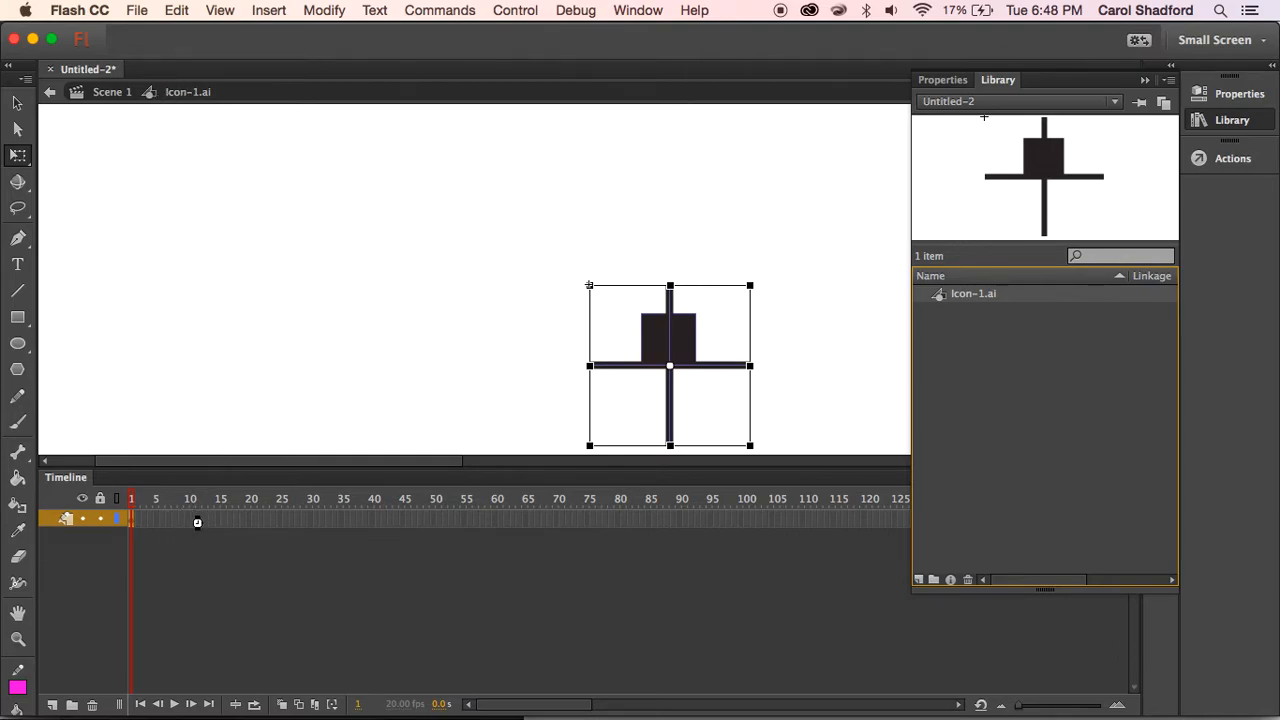
{"action": "left_click", "coordinate": [110, 94]}
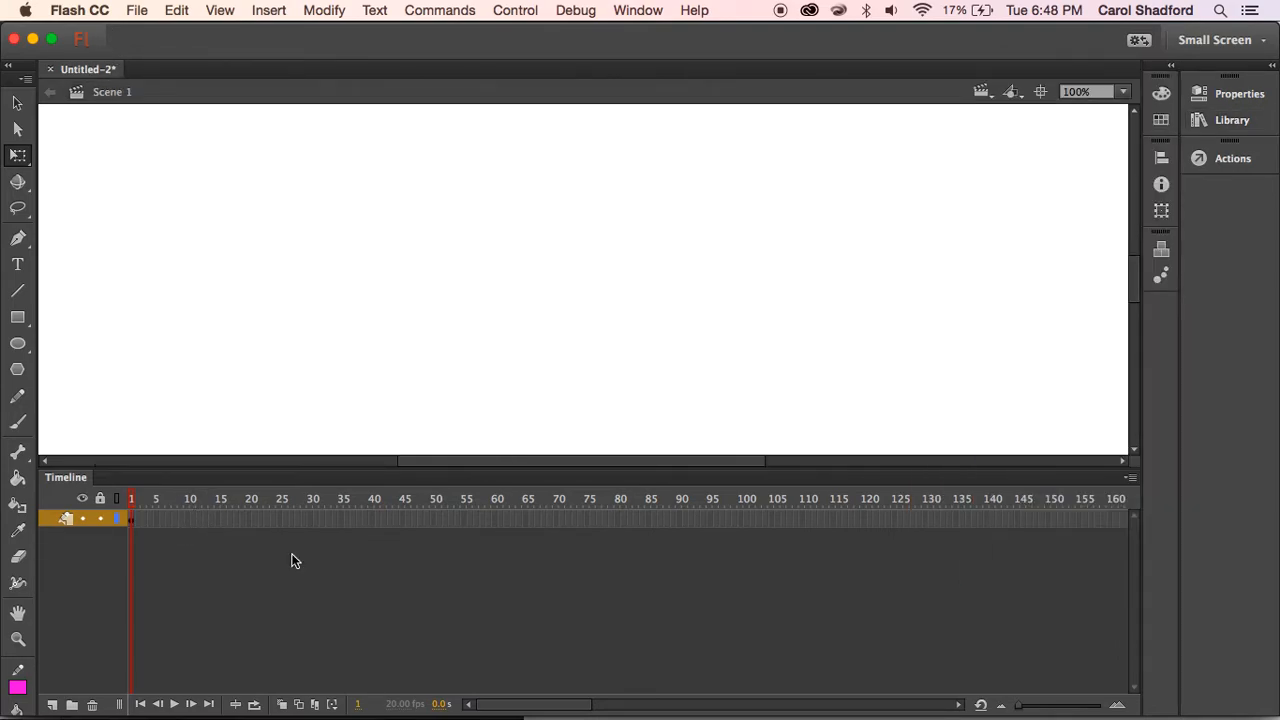
- Open the Icon-1.ai symbol from the library for editing and bring the whole icon into view
{"action": "left_click", "coordinate": [1236, 122]}
{"action": "double_click", "coordinate": [938, 293]}
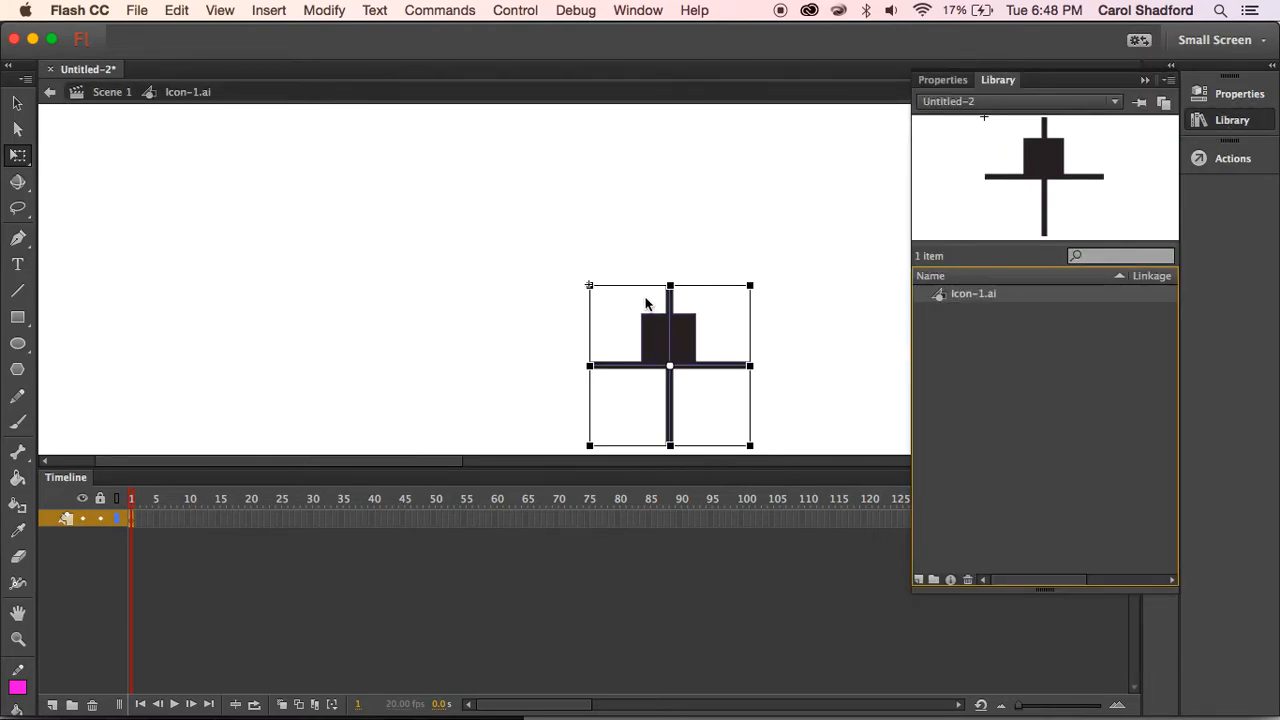
{"action": "scroll", "coordinate": [646, 304], "scroll_direction": "right", "scroll_amount": 8}
{"action": "scroll", "coordinate": [646, 304], "scroll_direction": "down", "scroll_amount": 2}
{"action": "scroll", "coordinate": [646, 304], "scroll_direction": "left", "scroll_amount": 2}
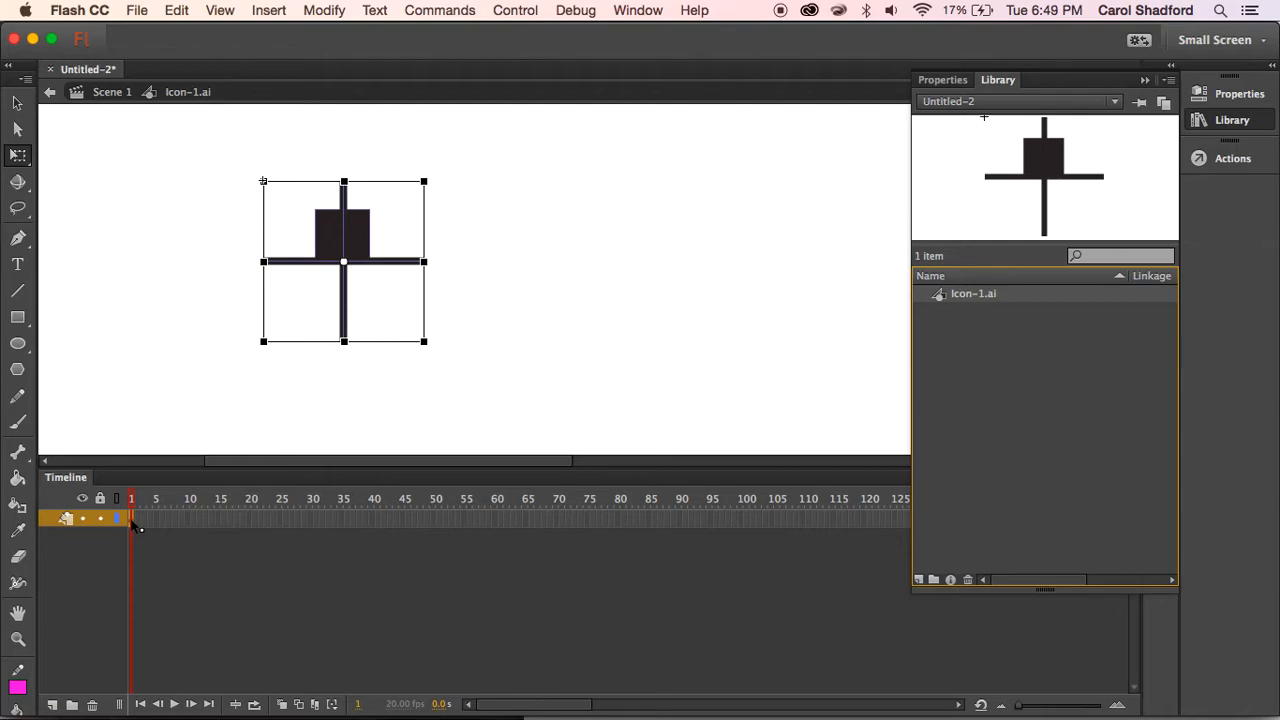
{"action": "left_click_drag", "start_coordinate": [133, 525], "coordinate": [252, 511]}
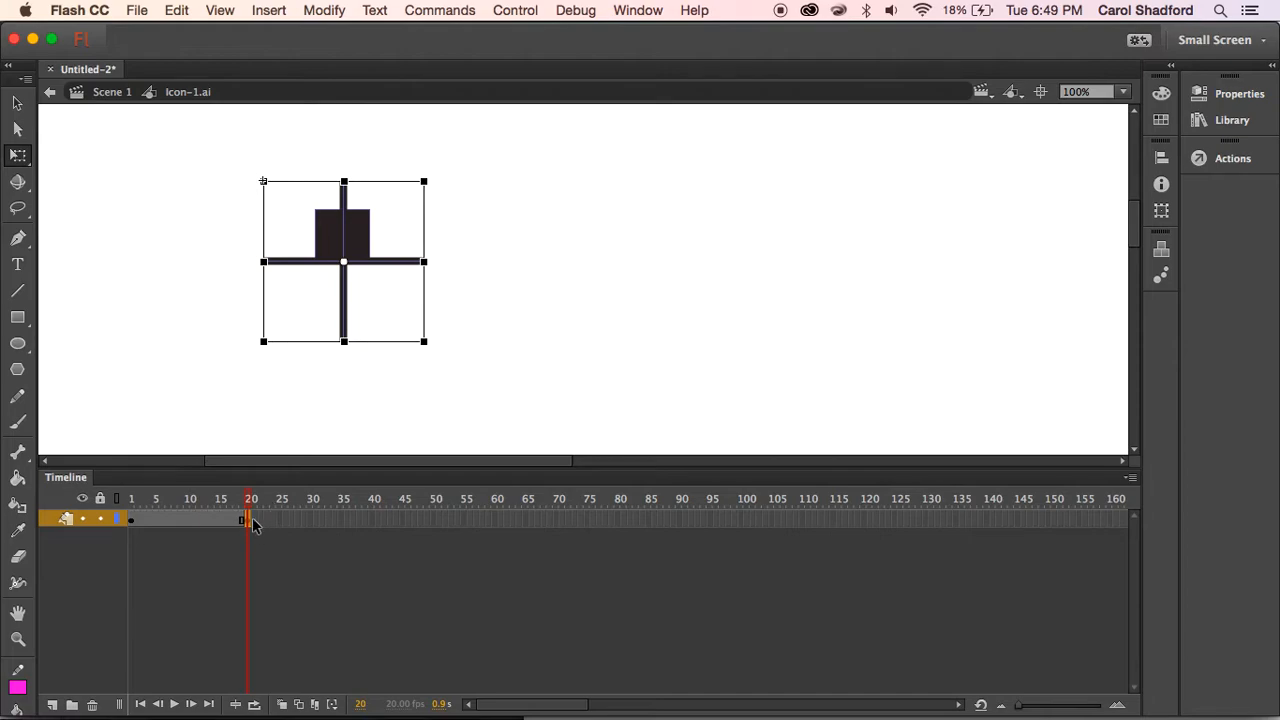
{"action": "left_click_drag", "start_coordinate": [246, 515], "coordinate": [371, 515]}
{"action": "key", "text": "super+z"}
{"action": "key", "text": "super+z"}
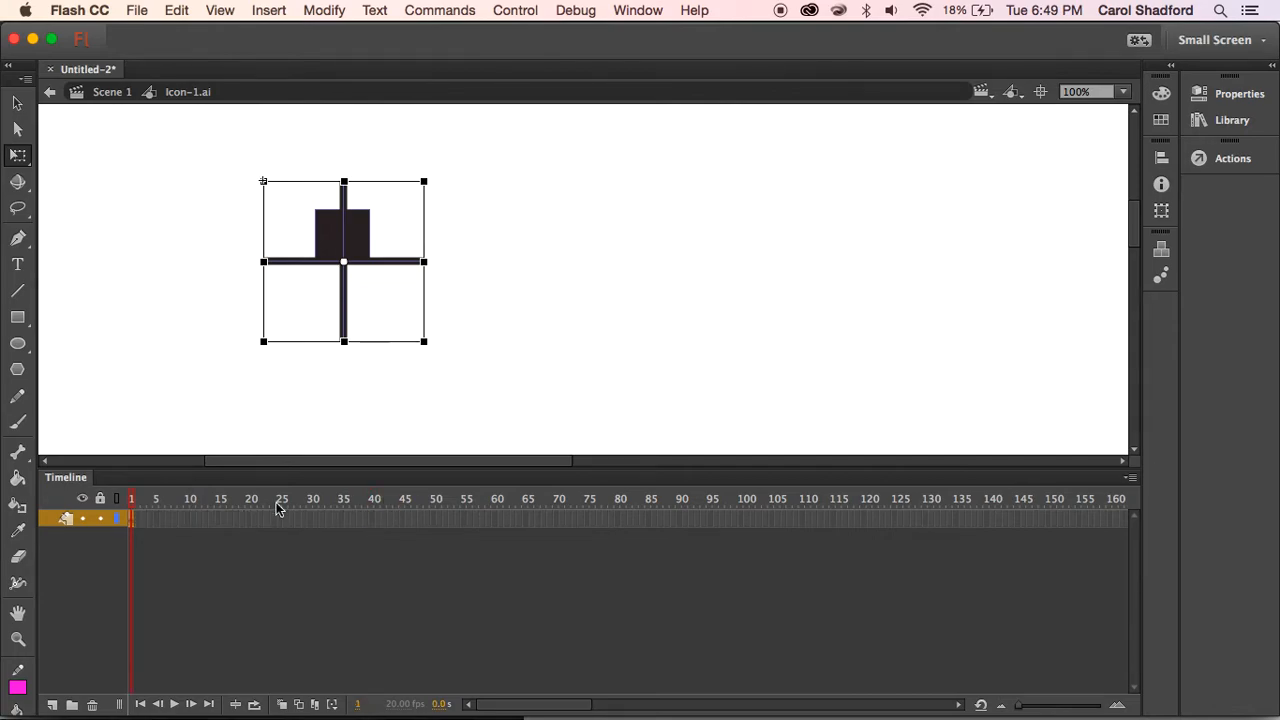
- Extend the icon layer to frame 40 by inserting a keyframe there and clearing it back to a regular frame
{"action": "left_click", "coordinate": [375, 516]}
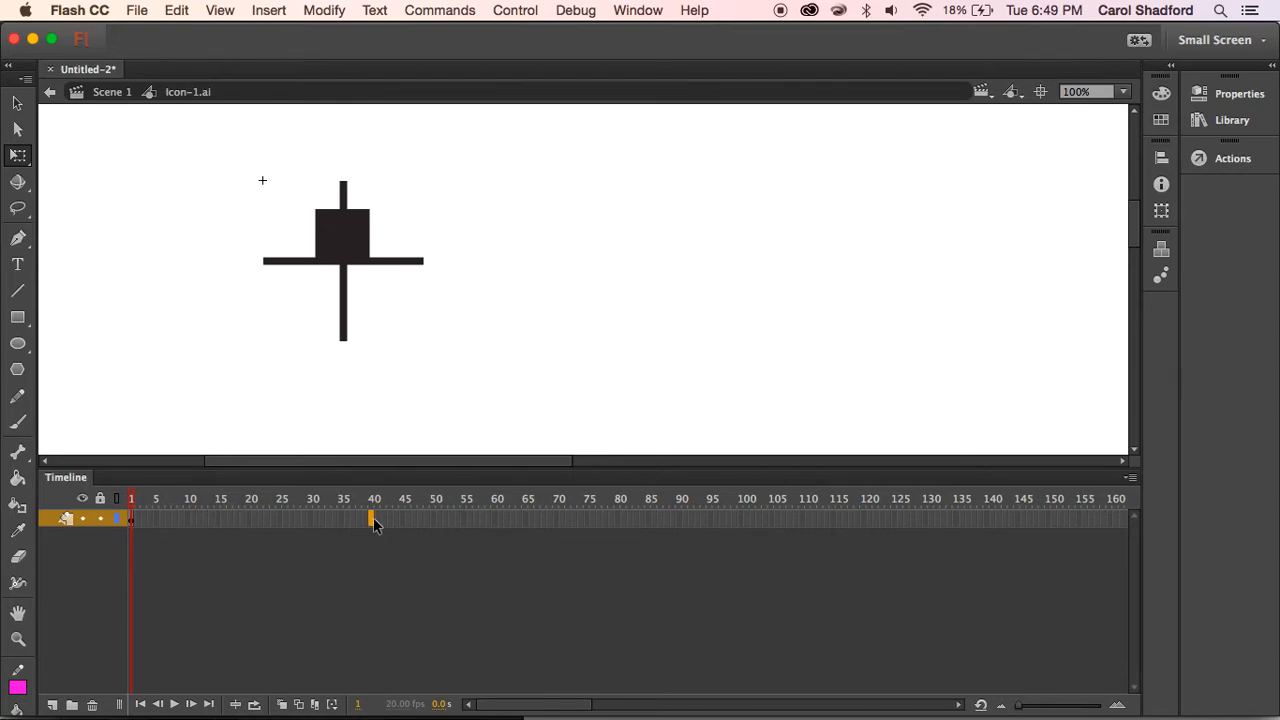
{"action": "right_click", "coordinate": [375, 520]}
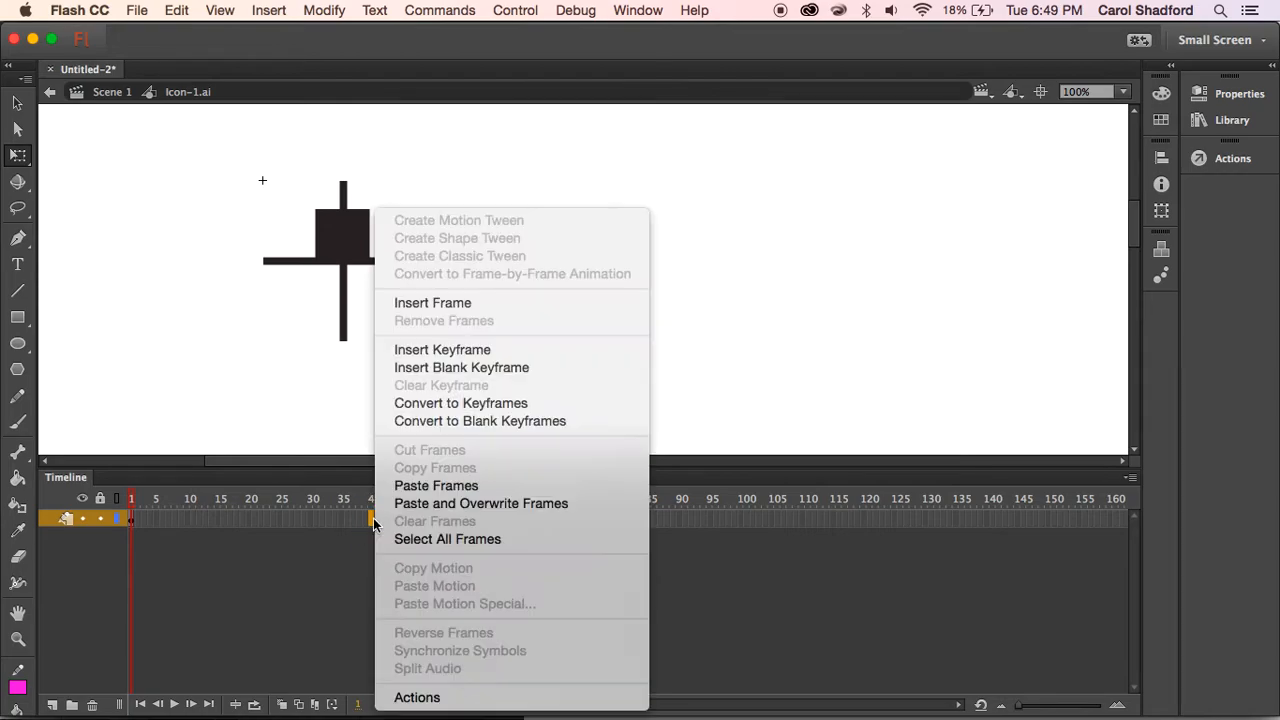
{"action": "left_click", "coordinate": [435, 355]}
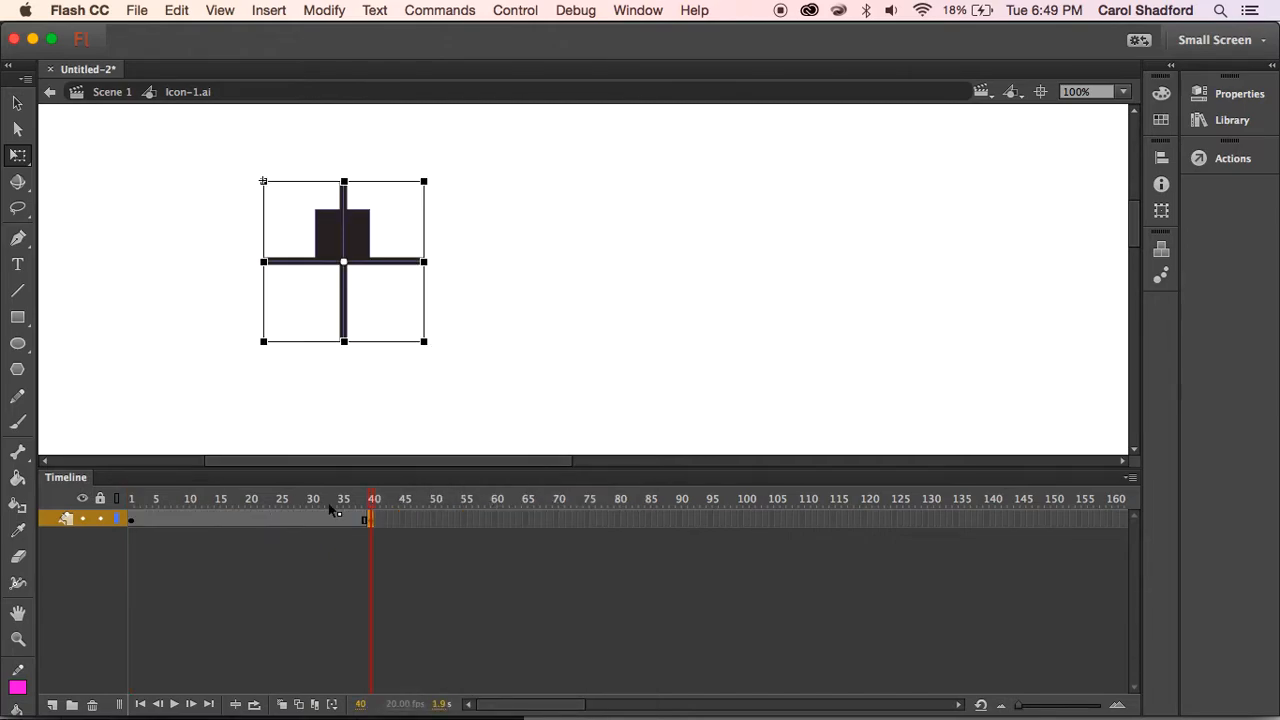
{"action": "right_click", "coordinate": [370, 518]}
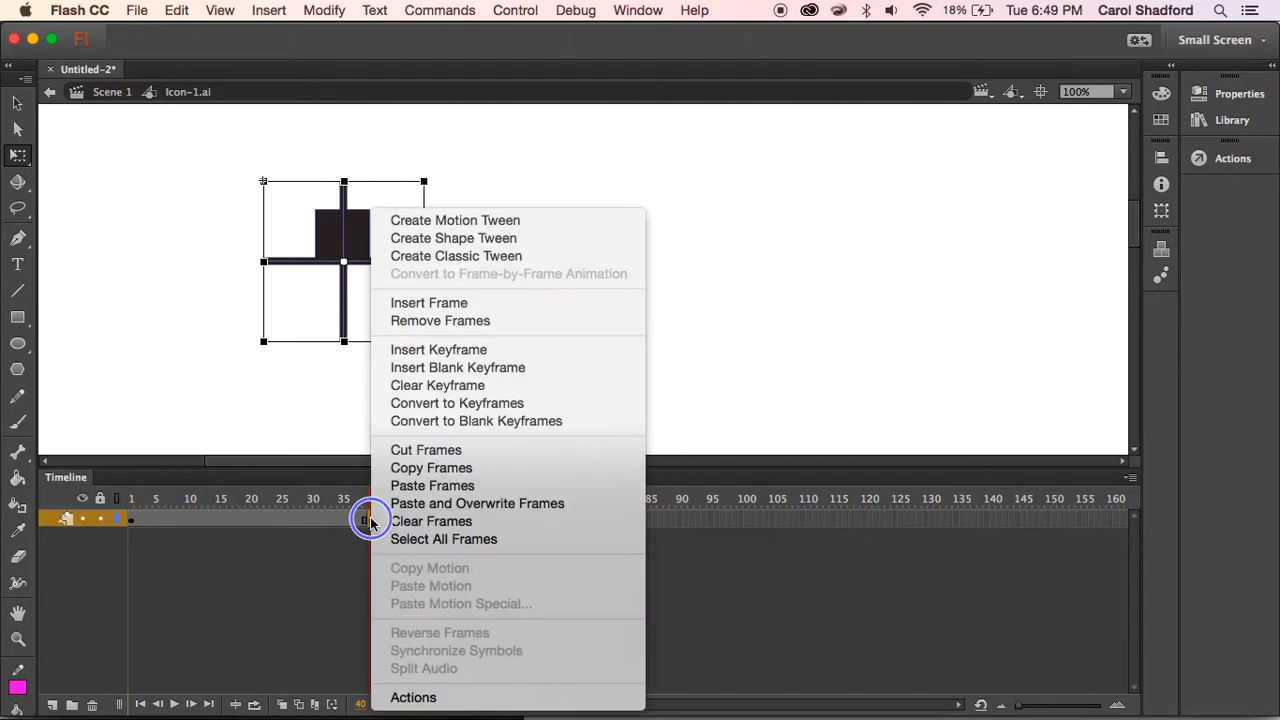
{"action": "left_click", "coordinate": [432, 386]}
{"action": "left_click_drag", "start_coordinate": [343, 505], "coordinate": [165, 514]}
- Create a motion tween on the icon's frame span from frame 15, converting the selected objects to a symbol
{"action": "left_click", "coordinate": [219, 517]}
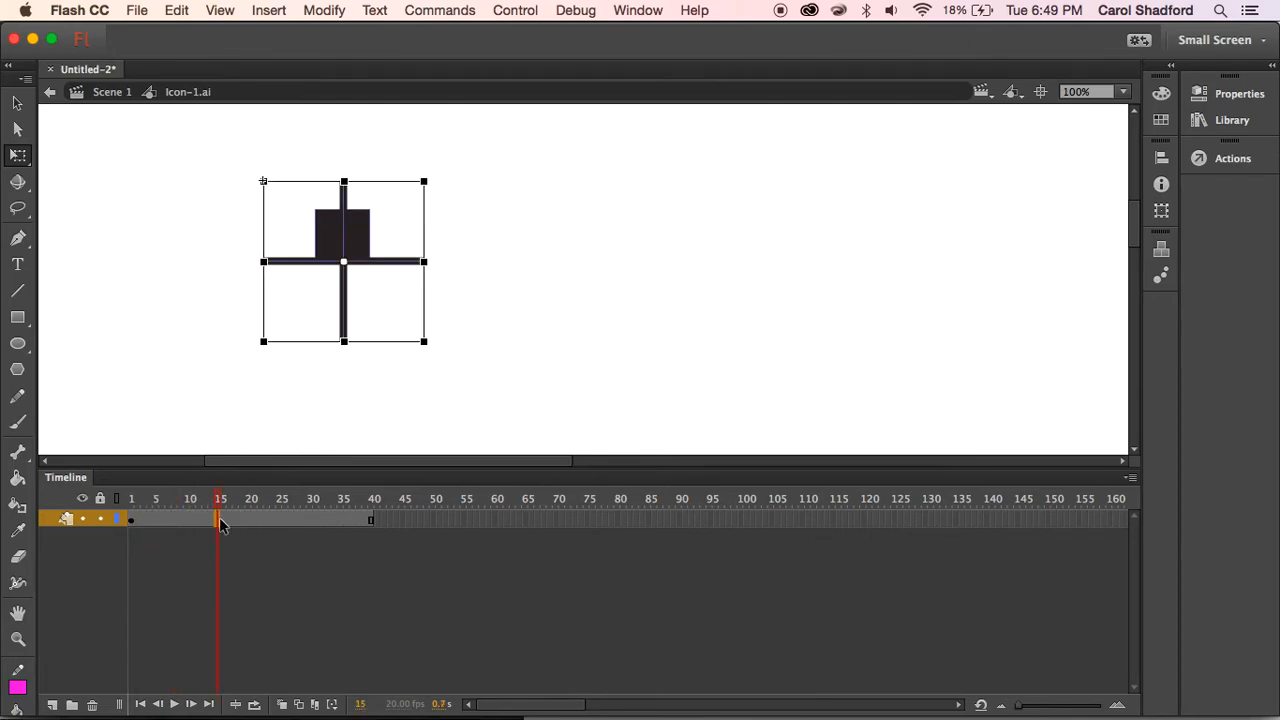
{"action": "left_click", "coordinate": [314, 9]}
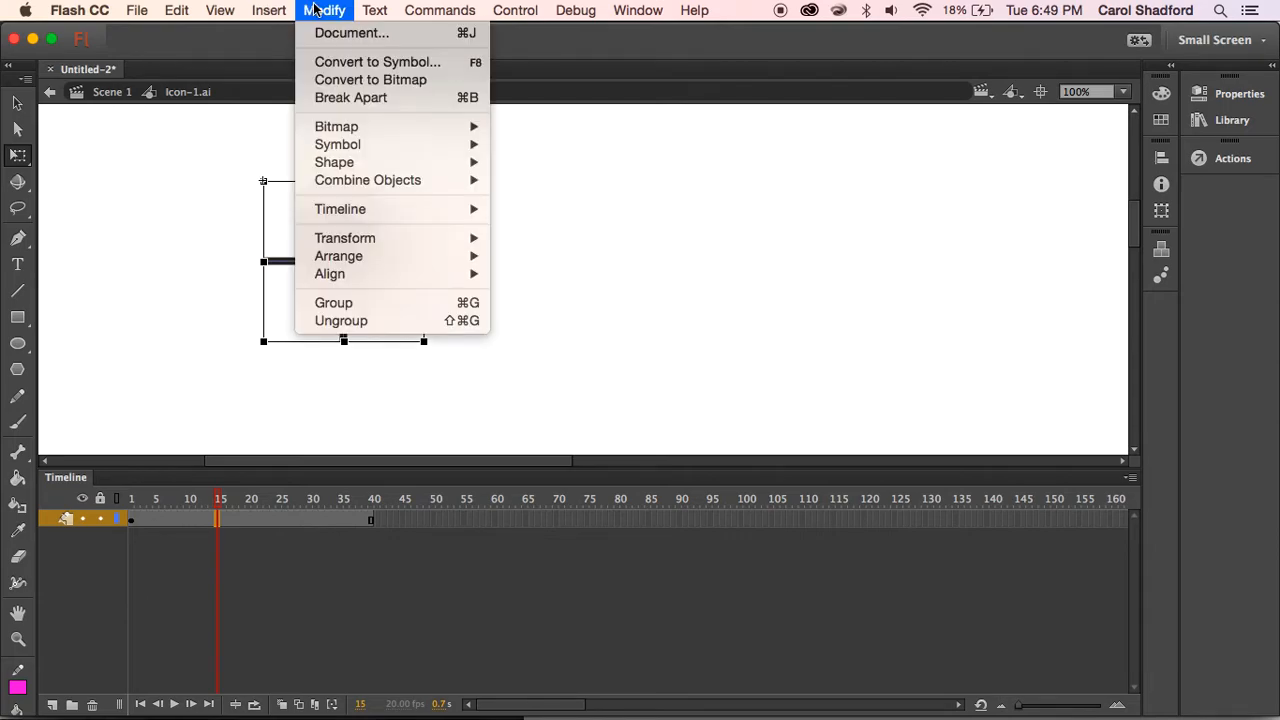
{"action": "mouse_move", "coordinate": [268, 11]}
{"action": "left_click", "coordinate": [292, 64]}
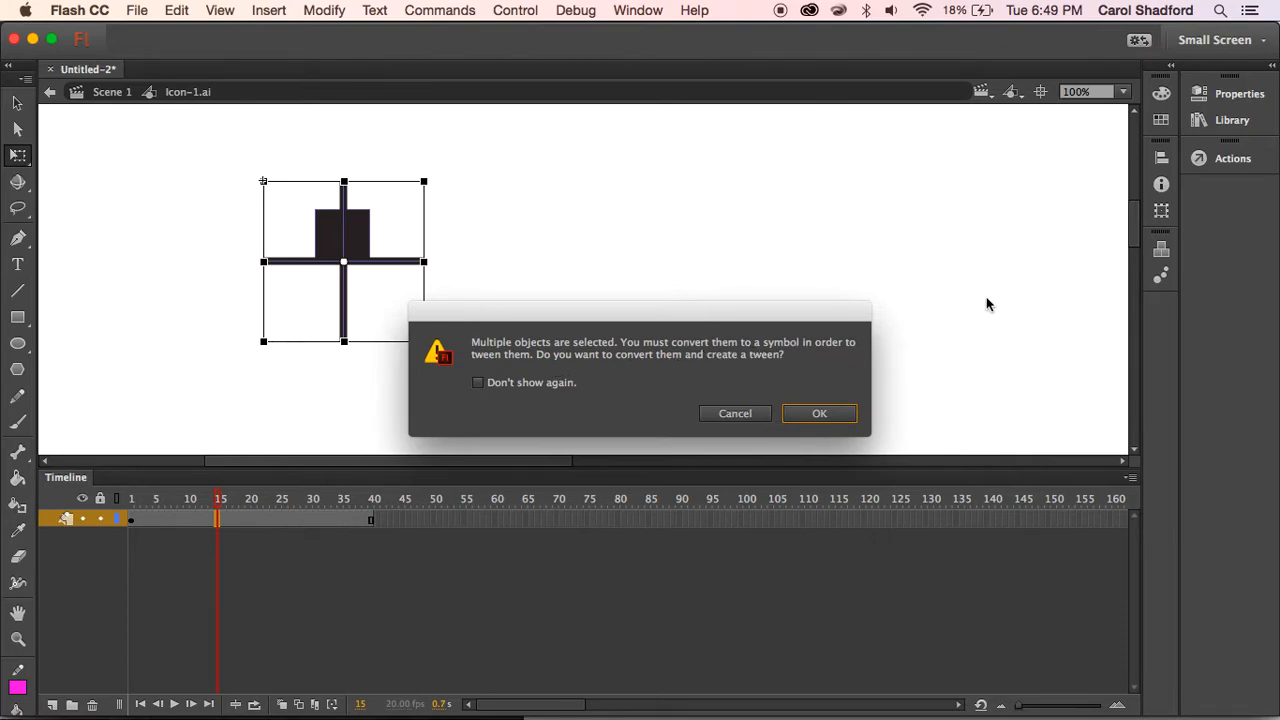
{"action": "left_click", "coordinate": [826, 414]}
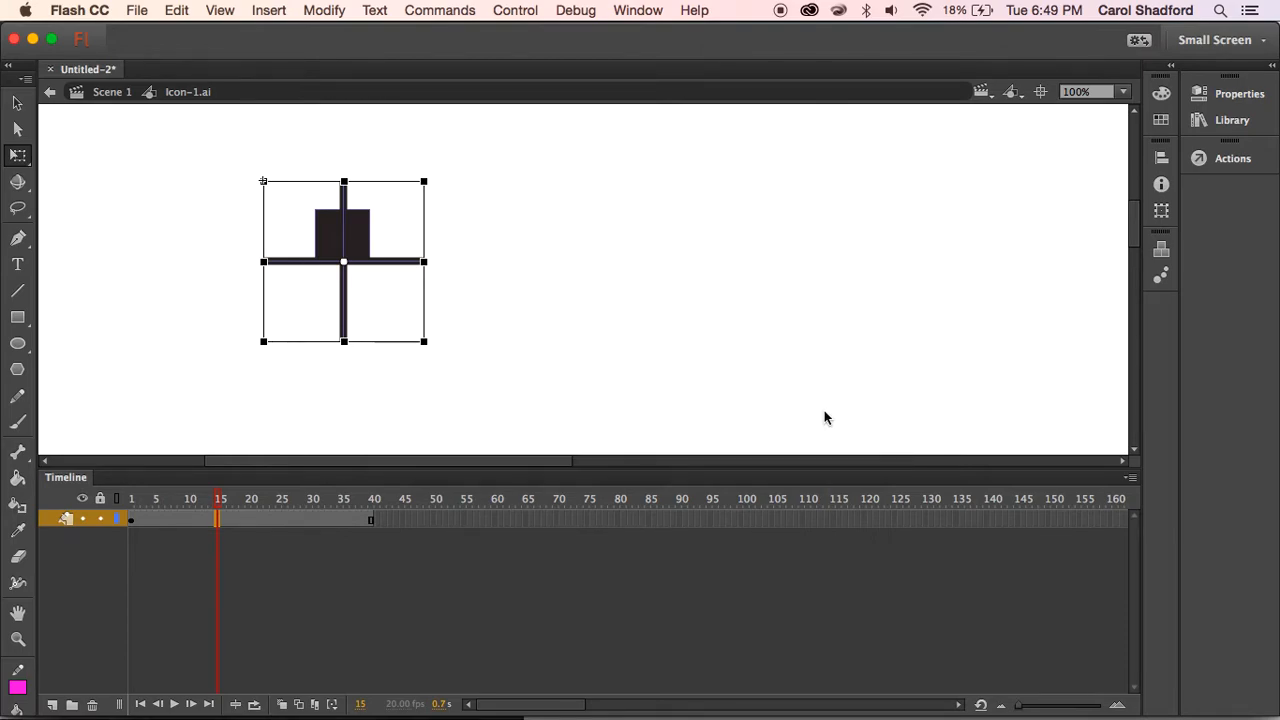
{"action": "left_click", "coordinate": [269, 570]}
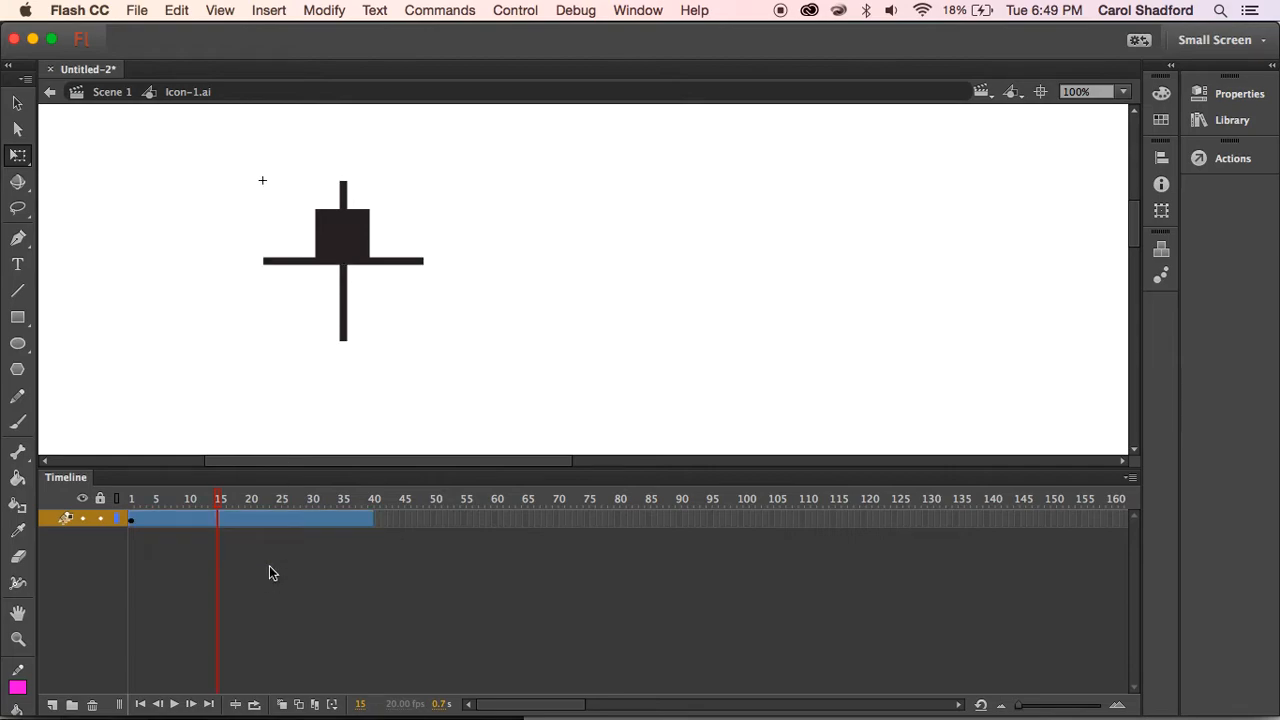
- At frame 20 of the tween, scale the whole icon up slightly around its center
{"action": "left_click", "coordinate": [370, 520]}
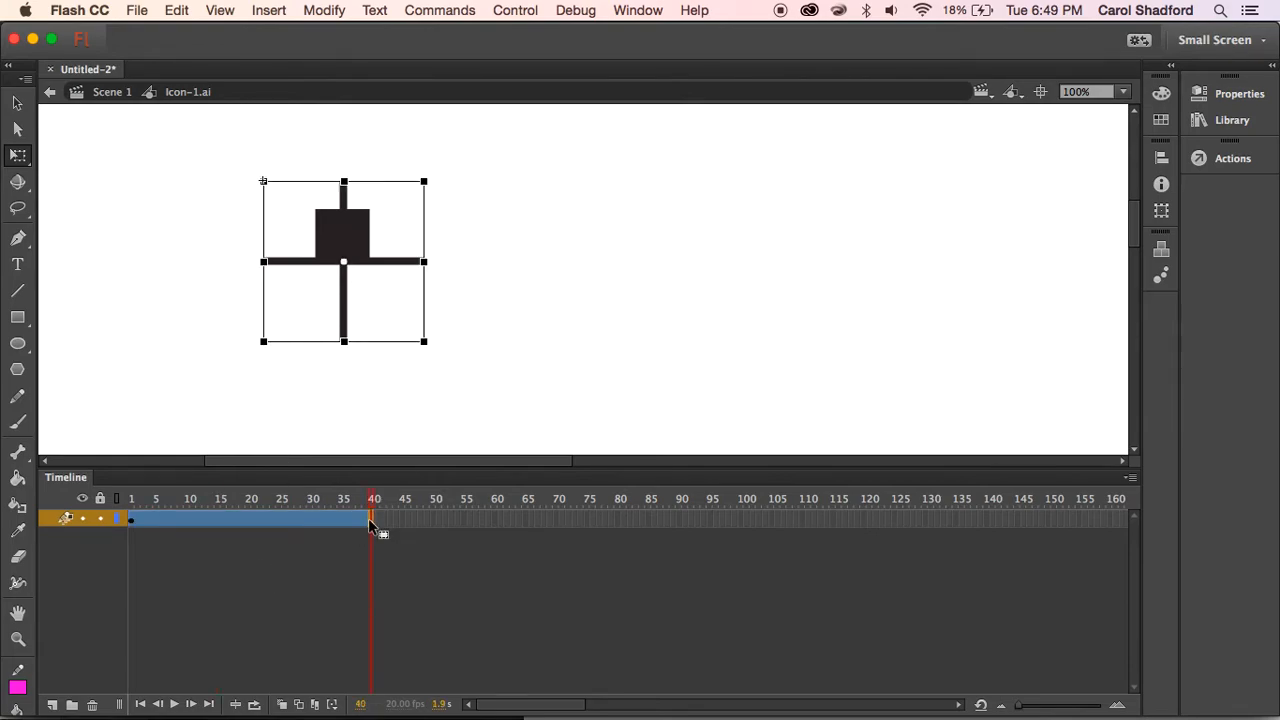
{"action": "left_click", "coordinate": [252, 520]}
{"action": "left_click", "coordinate": [249, 517]}
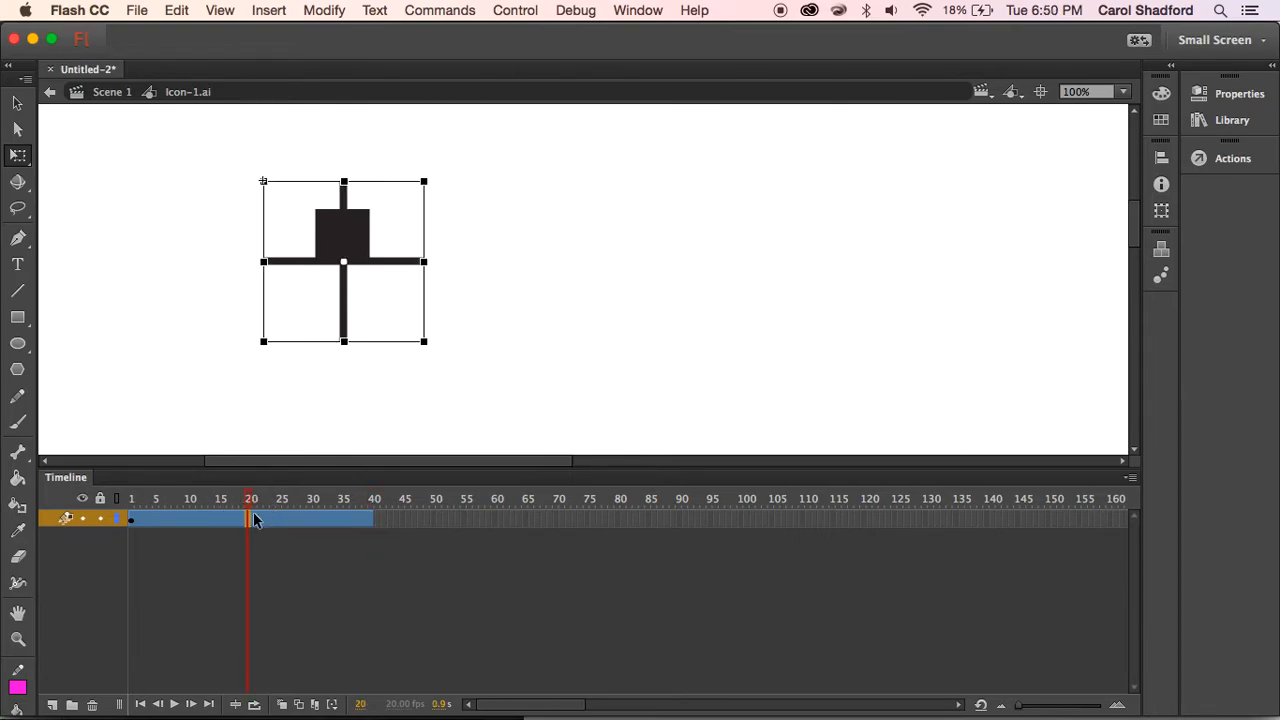
{"action": "left_click", "coordinate": [423, 183]}
{"action": "left_click_drag", "start_coordinate": [423, 183], "coordinate": [437, 168]}
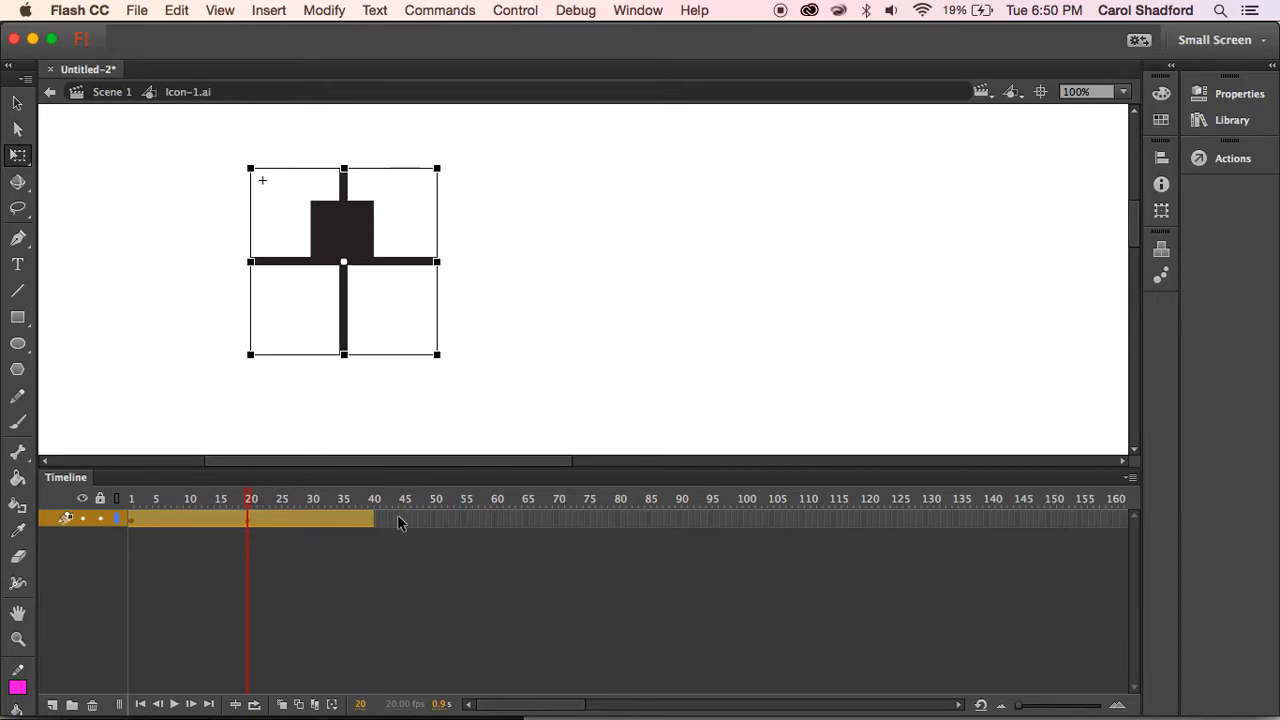
- At frame 40 of the tween, shrink the icon around its center to a tiny size and scrub the tween
{"action": "left_click", "coordinate": [369, 516]}
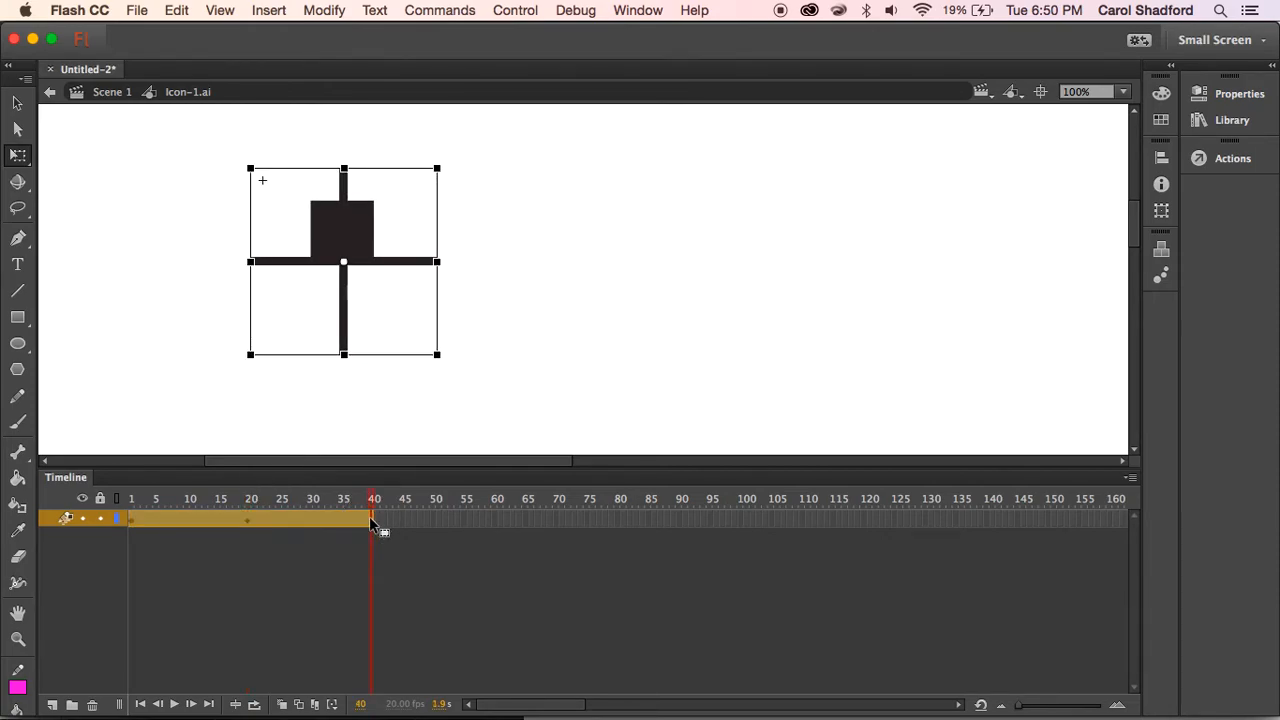
{"action": "left_click_drag", "start_coordinate": [437, 169], "coordinate": [373, 260]}
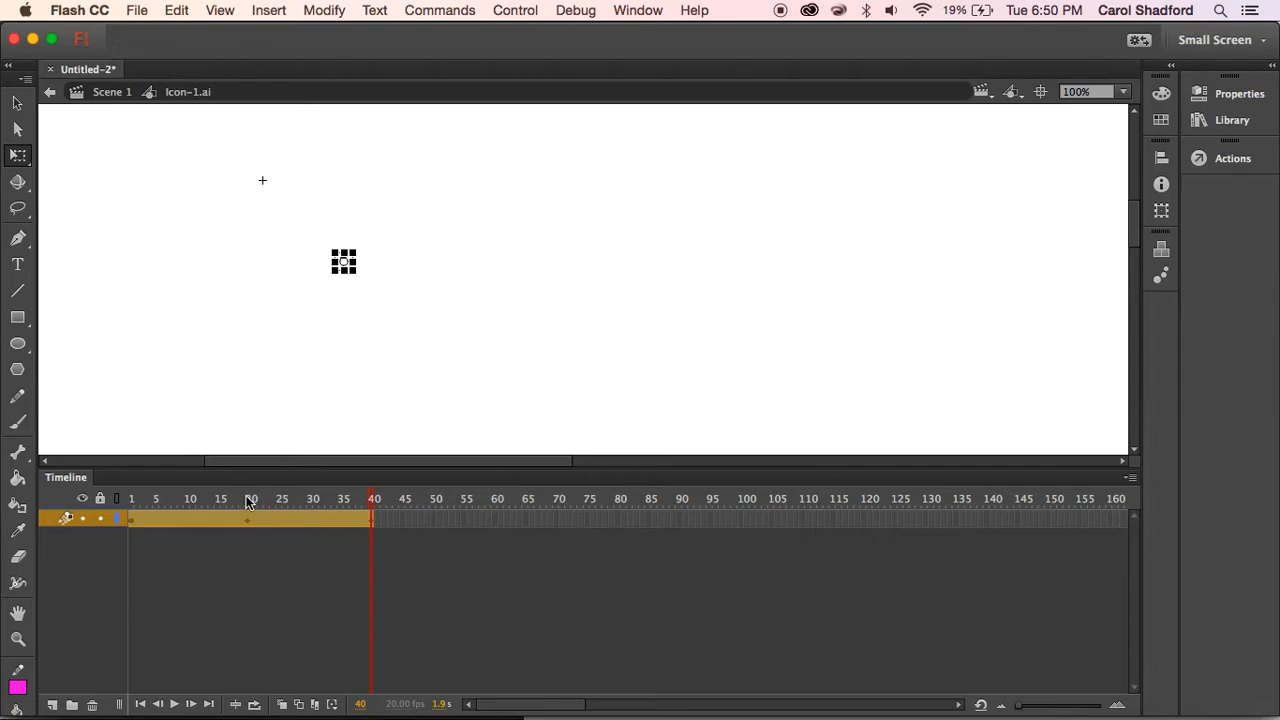
{"action": "left_click_drag", "start_coordinate": [249, 498], "coordinate": [344, 495]}
- At frame 1, shrink the icon around its center to a tiny size and play the tween
{"action": "left_click_drag", "start_coordinate": [274, 498], "coordinate": [131, 500]}
{"action": "left_click", "coordinate": [368, 300]}
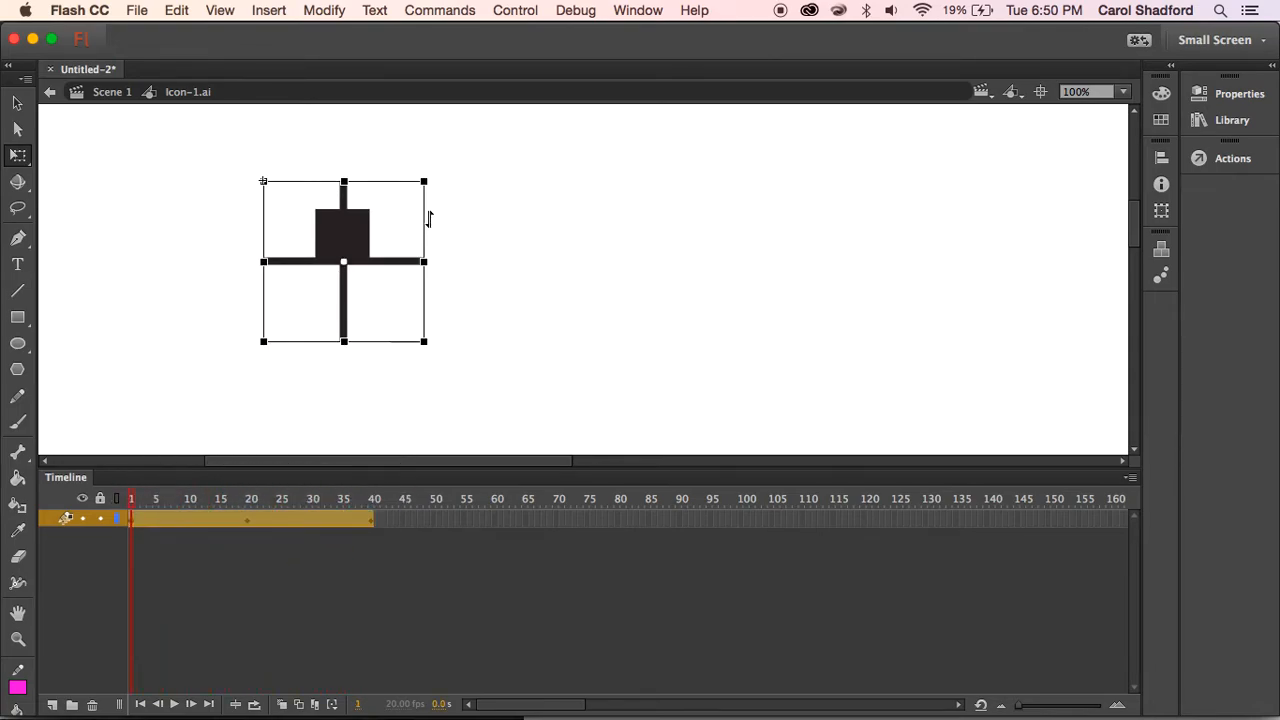
{"action": "left_click_drag", "start_coordinate": [422, 181], "coordinate": [380, 248]}
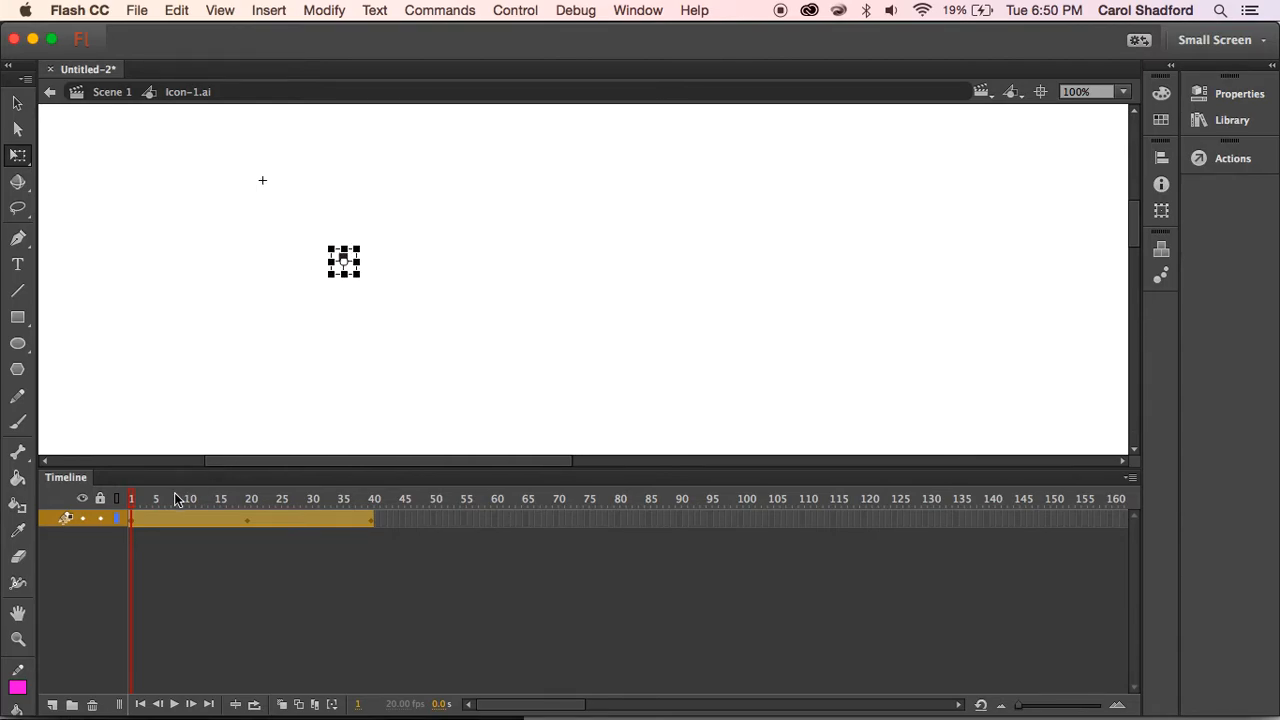
{"action": "key", "text": "Return"}
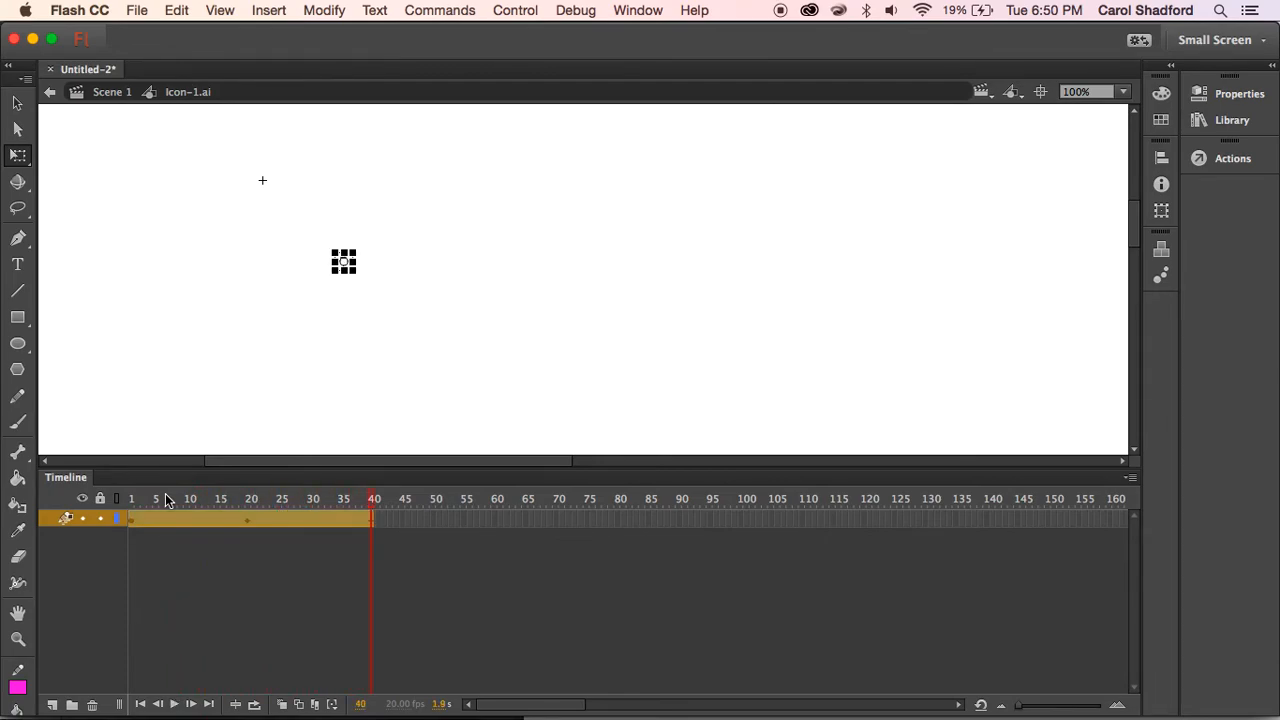
- Return to Scene 1 and place an instance of Icon-1.ai from the library on the stage
{"action": "left_click", "coordinate": [110, 93]}
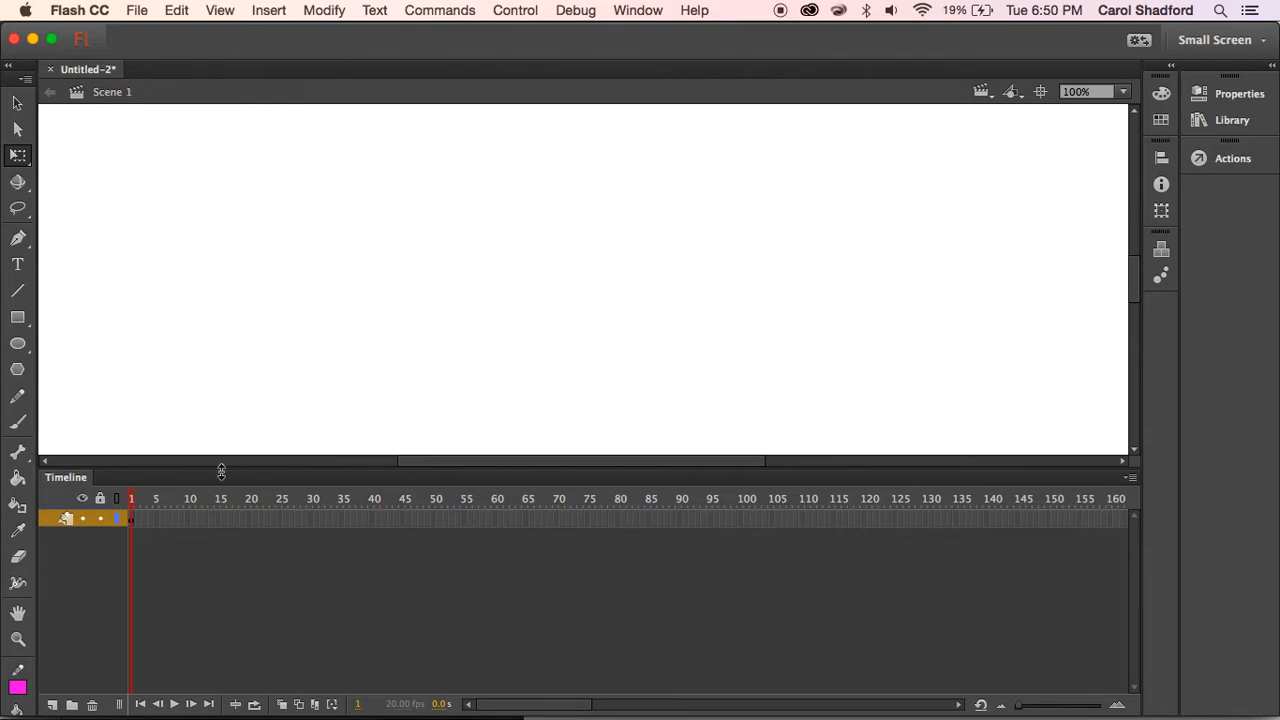
{"action": "left_click", "coordinate": [1221, 118]}
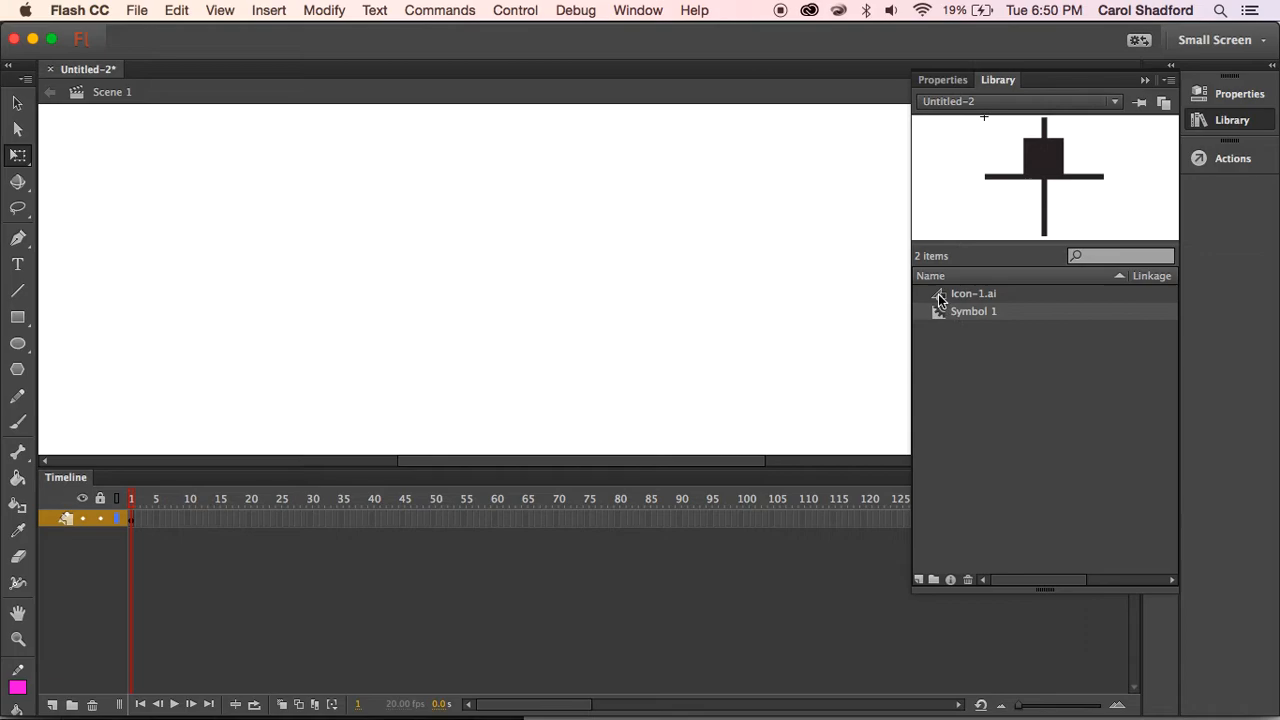
{"action": "left_click_drag", "start_coordinate": [937, 292], "coordinate": [957, 326]}
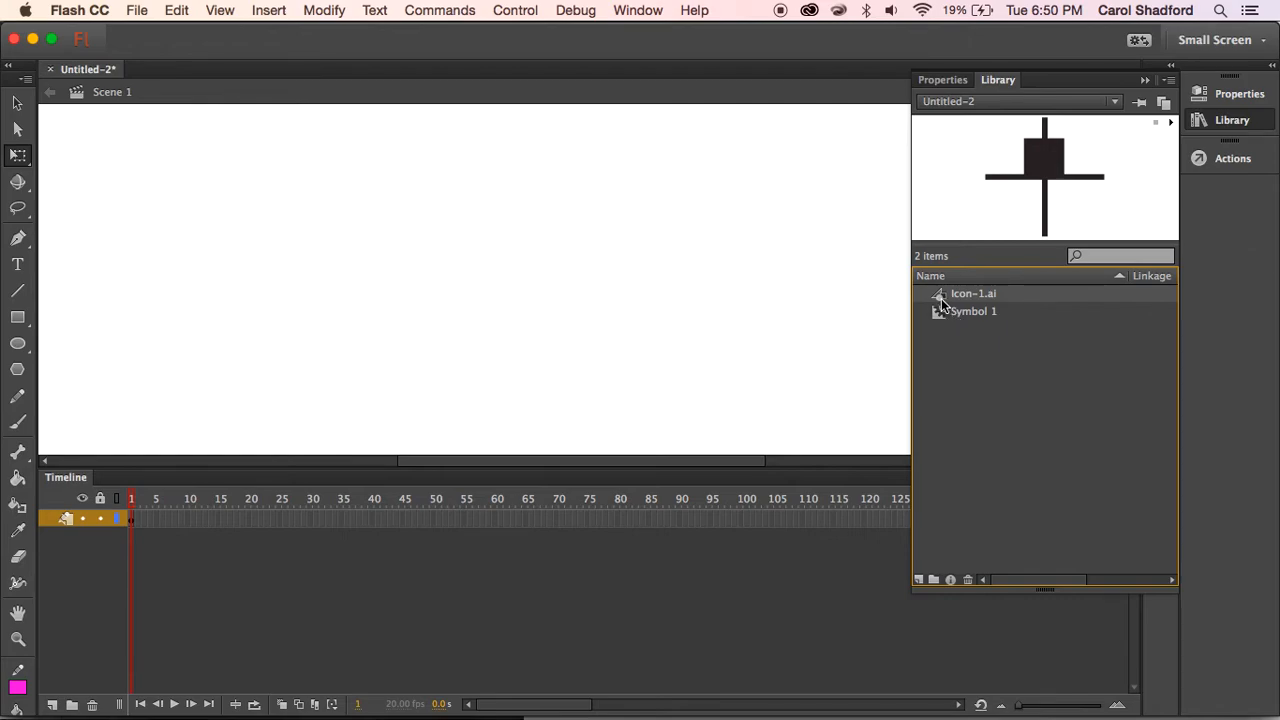
{"action": "left_click_drag", "start_coordinate": [935, 287], "coordinate": [938, 291]}
{"action": "double_click", "coordinate": [938, 292]}
{"action": "left_click_drag", "start_coordinate": [938, 292], "coordinate": [292, 258]}
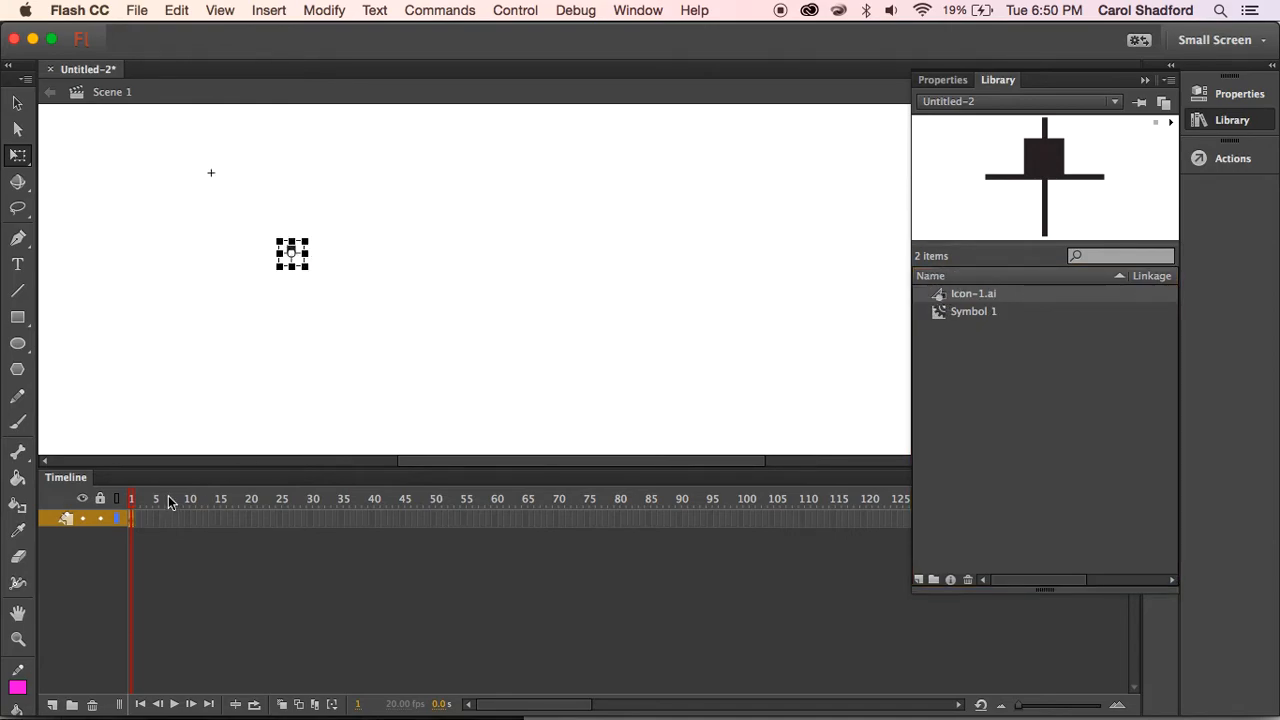
{"action": "left_click", "coordinate": [333, 231]}
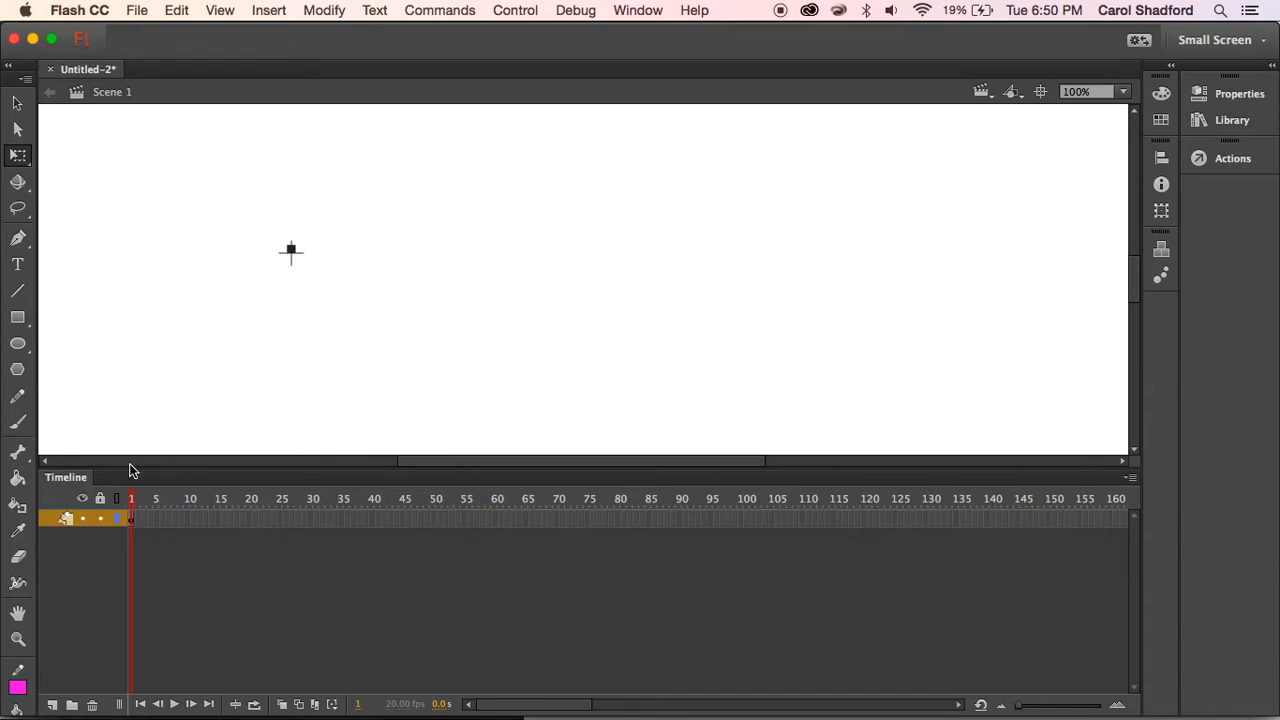
- Convert frame 41 of the Scene 1 icon layer to a keyframe and play the animation from frame 1
{"action": "left_click_drag", "start_coordinate": [132, 498], "coordinate": [241, 496]}
{"action": "left_click", "coordinate": [370, 517]}
{"action": "right_click", "coordinate": [378, 523]}
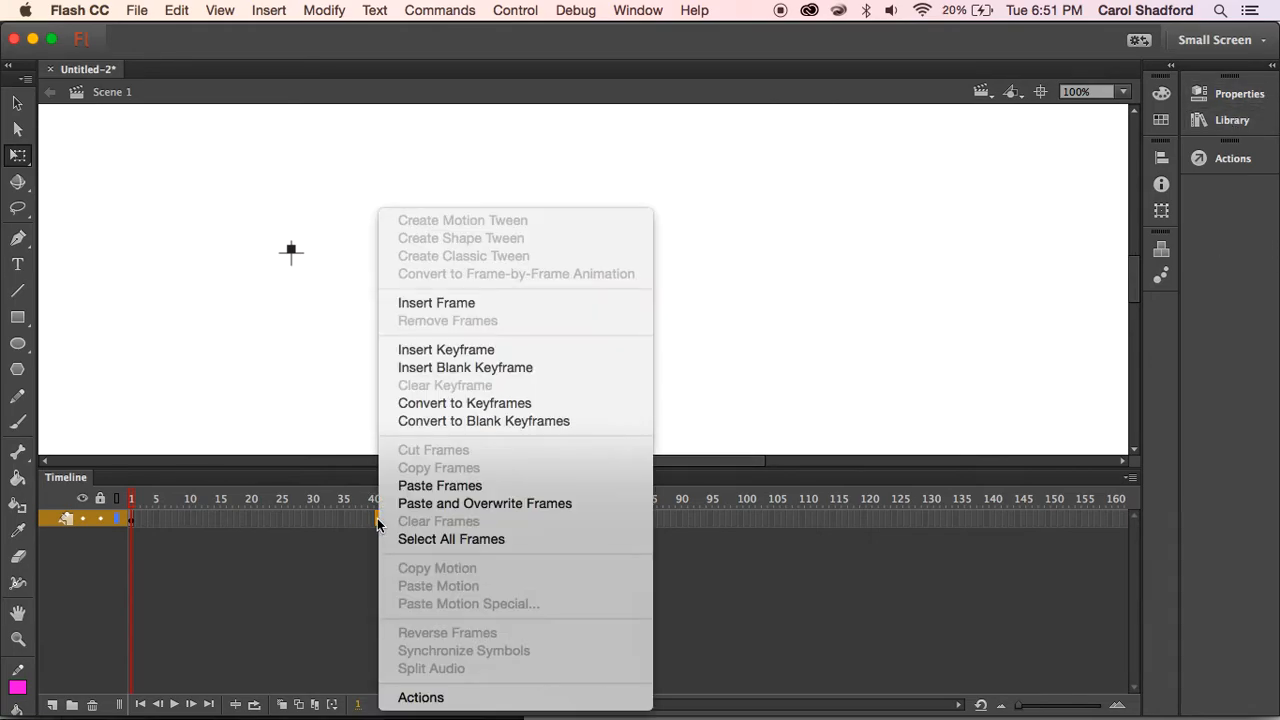
{"action": "left_click", "coordinate": [460, 403]}
{"action": "left_click_drag", "start_coordinate": [232, 501], "coordinate": [168, 503]}
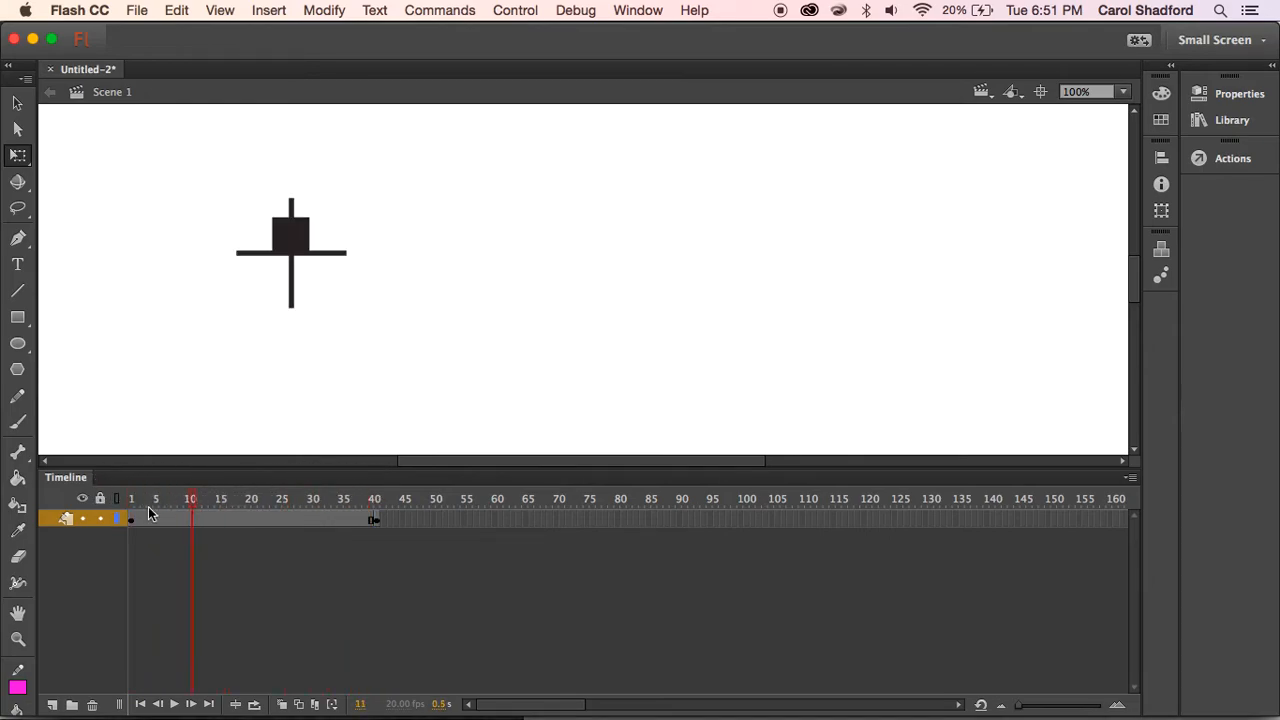
{"action": "left_click", "coordinate": [128, 501]}
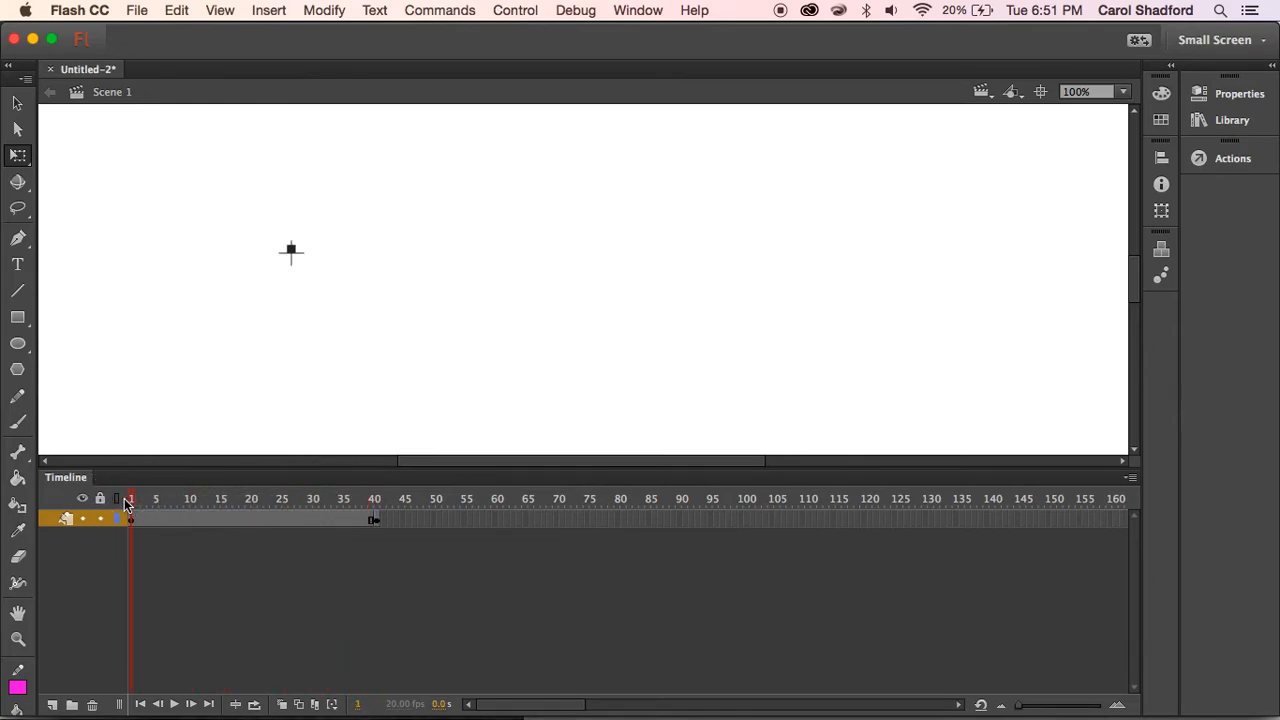
{"action": "key", "text": "Return"}
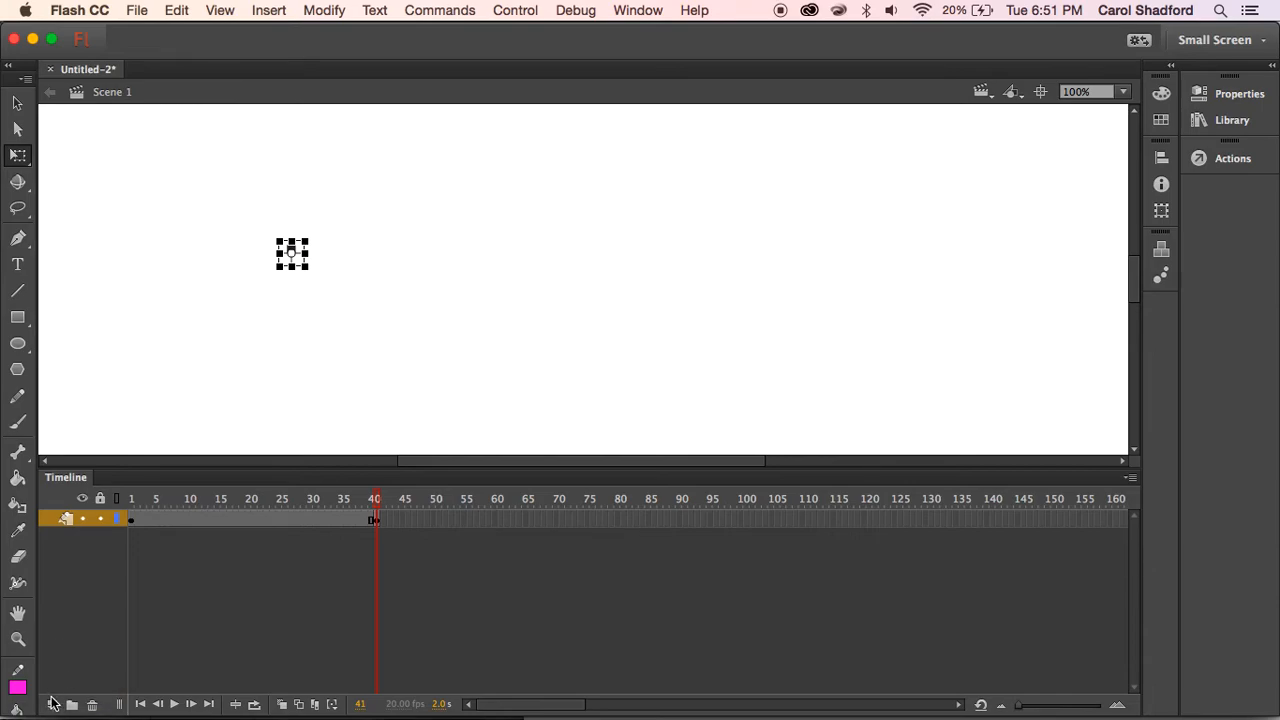
- Add a new layer above the icon layer in Scene 1 and scrub the timeline to frame 29
{"action": "left_click", "coordinate": [53, 706]}
{"action": "left_click", "coordinate": [137, 499]}
{"action": "left_click_drag", "start_coordinate": [137, 499], "coordinate": [304, 498]}
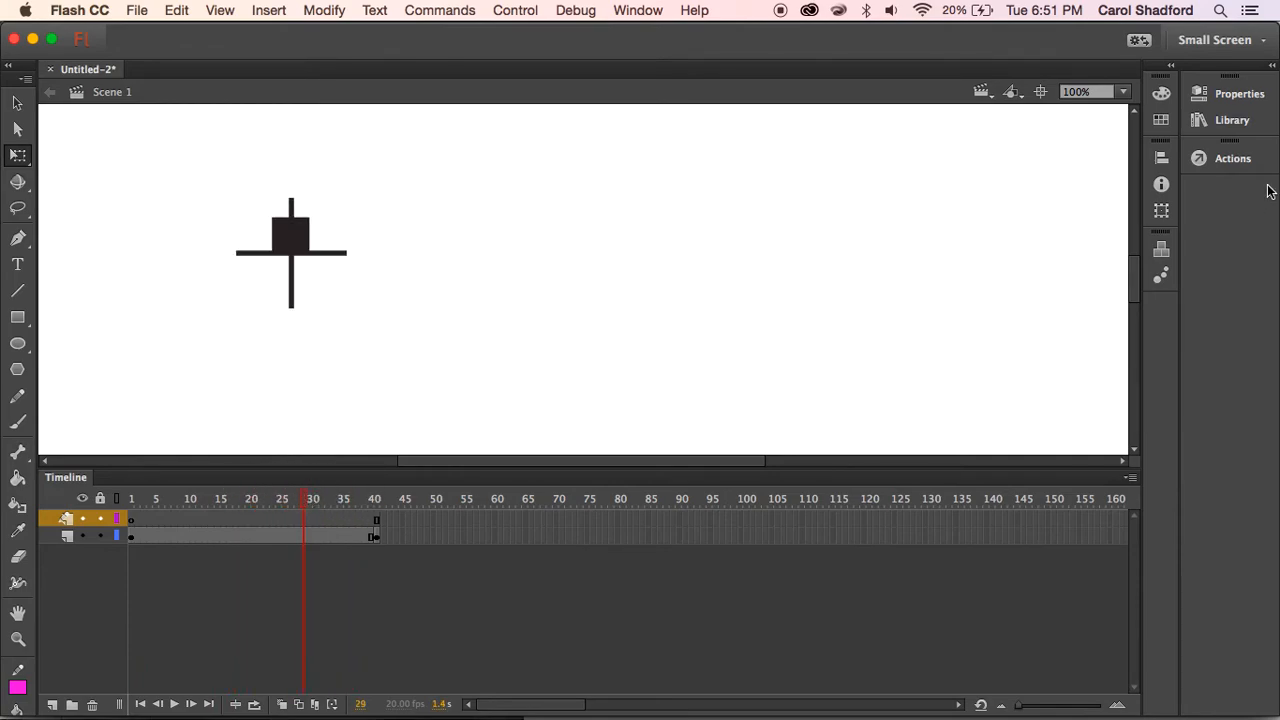
- Import CIRCLE.ai from the Time Map folder to the library, converting its layers to a single Flash layer
{"action": "left_click", "coordinate": [1234, 121]}
{"action": "left_click", "coordinate": [137, 10]}
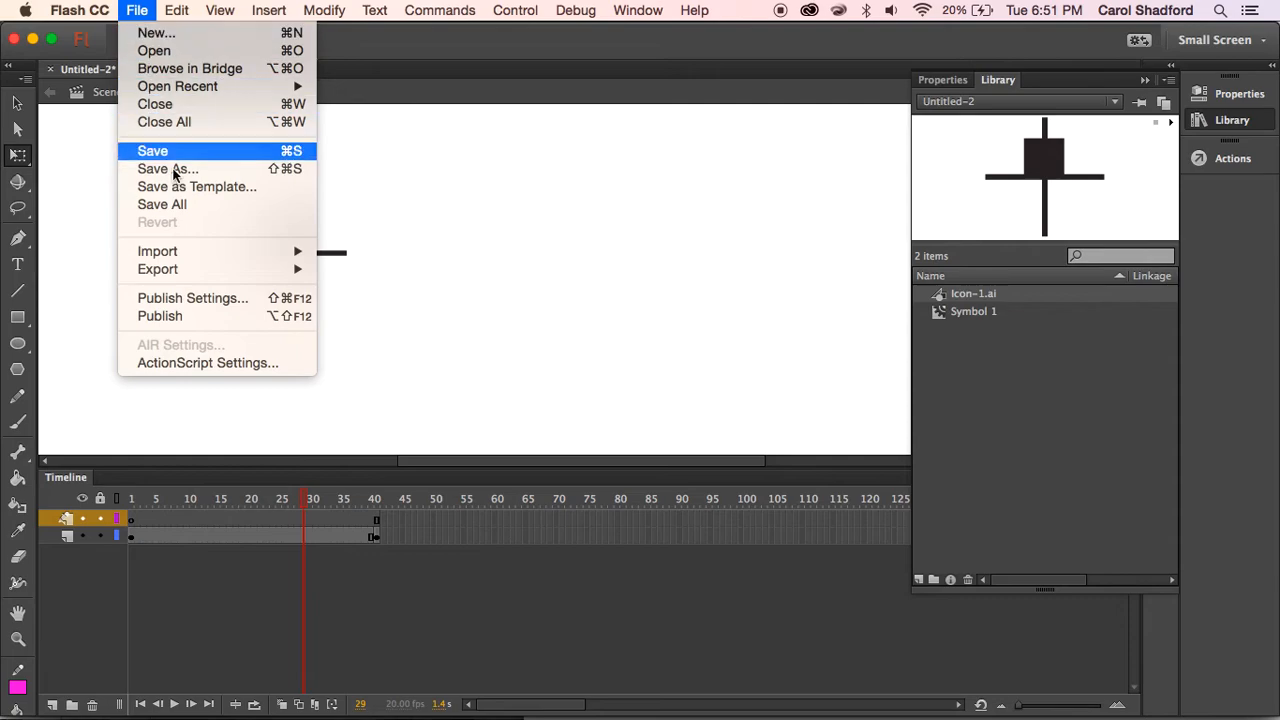
{"action": "mouse_move", "coordinate": [198, 258]}
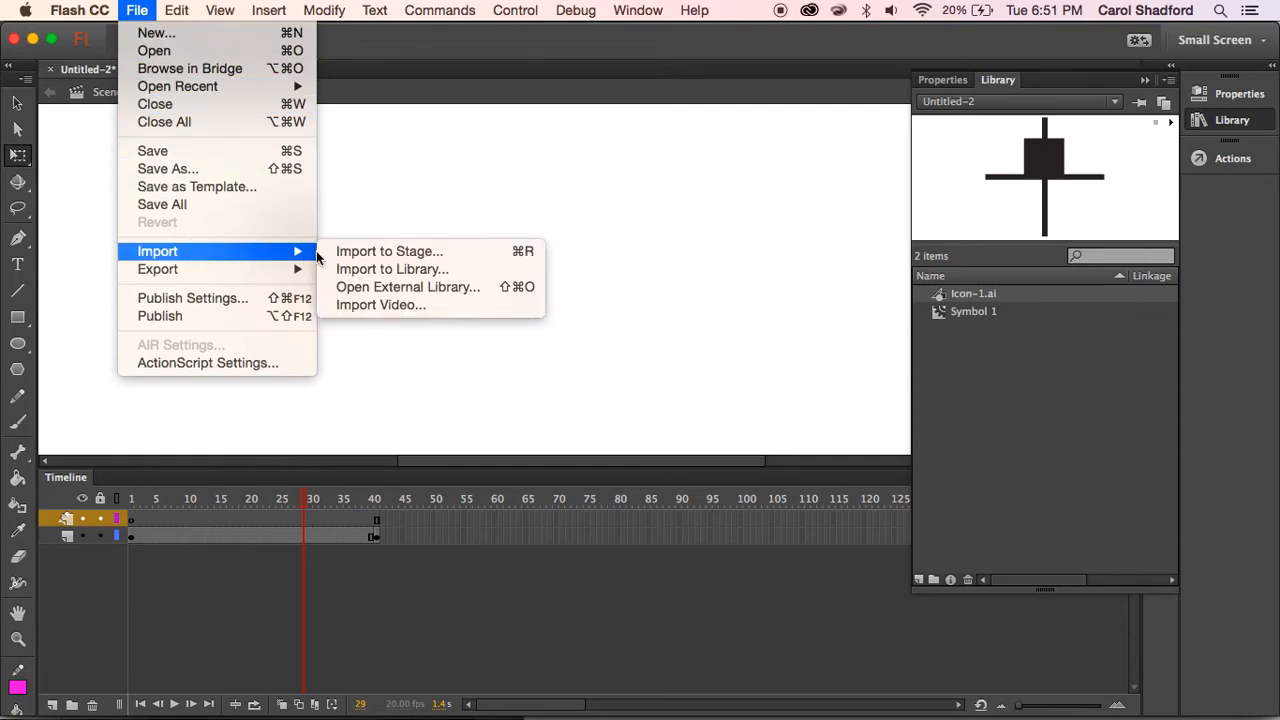
{"action": "left_click", "coordinate": [390, 269]}
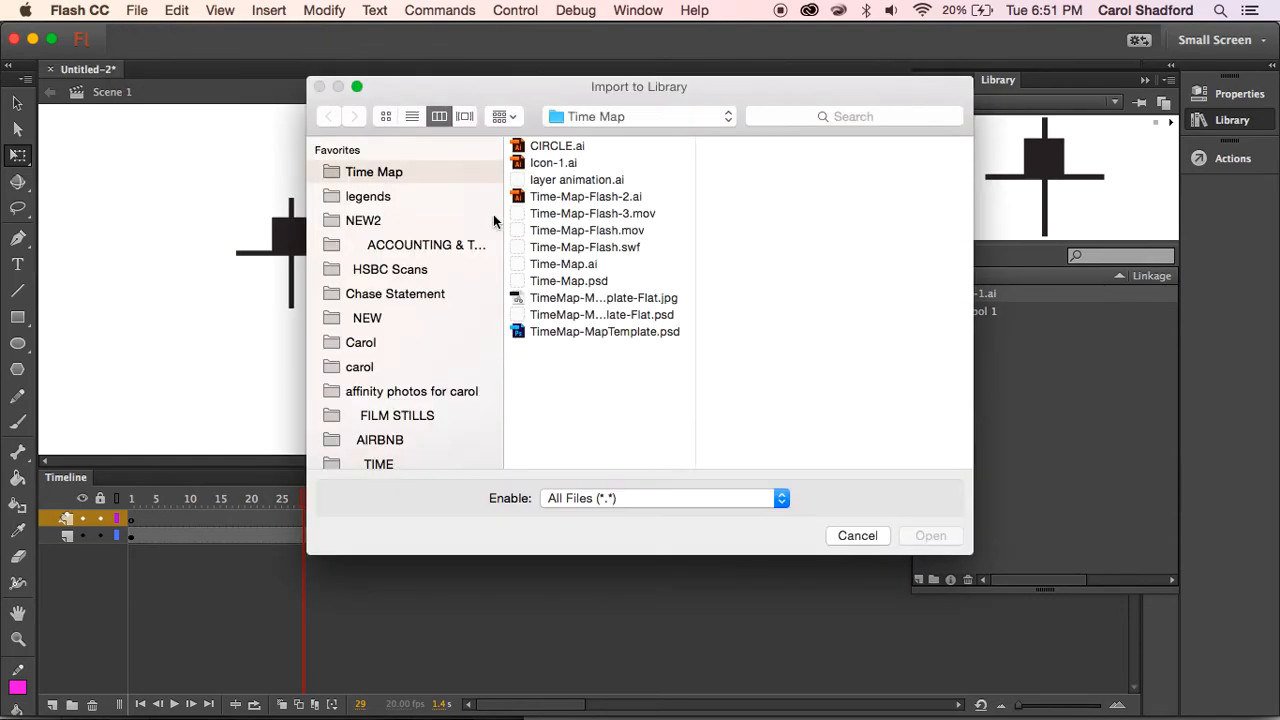
{"action": "left_click", "coordinate": [543, 147]}
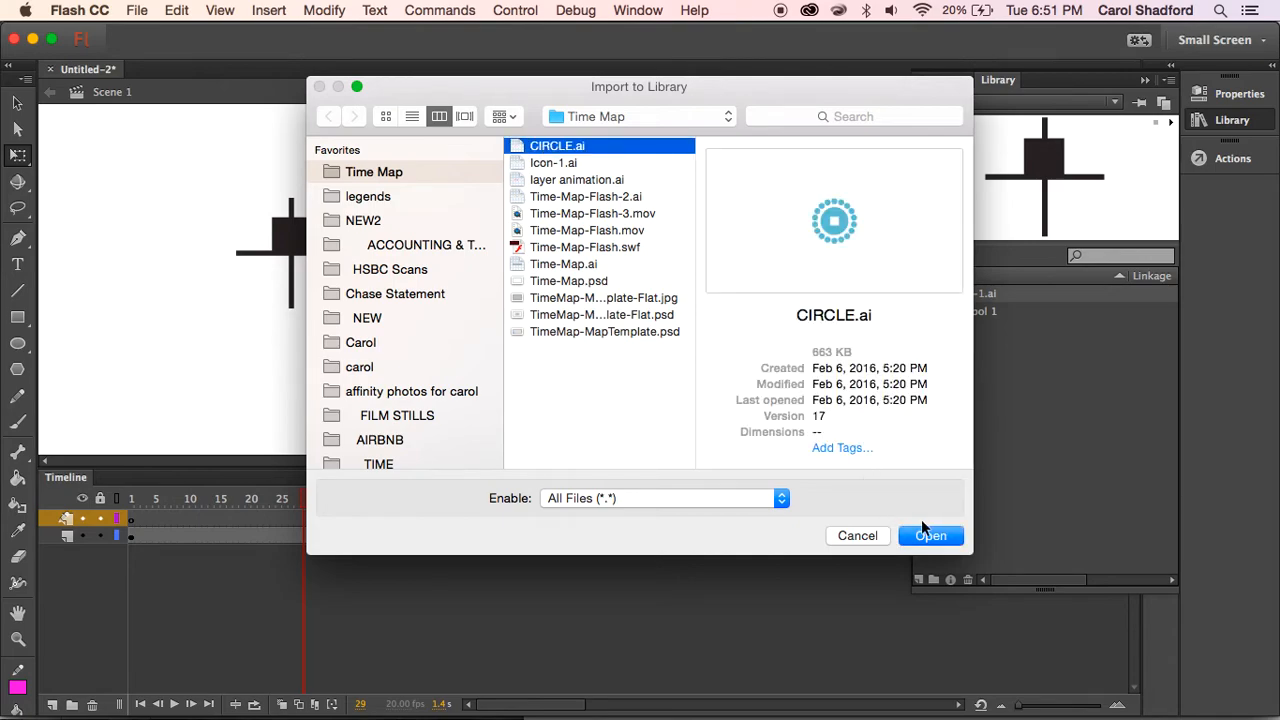
{"action": "left_click", "coordinate": [929, 536]}
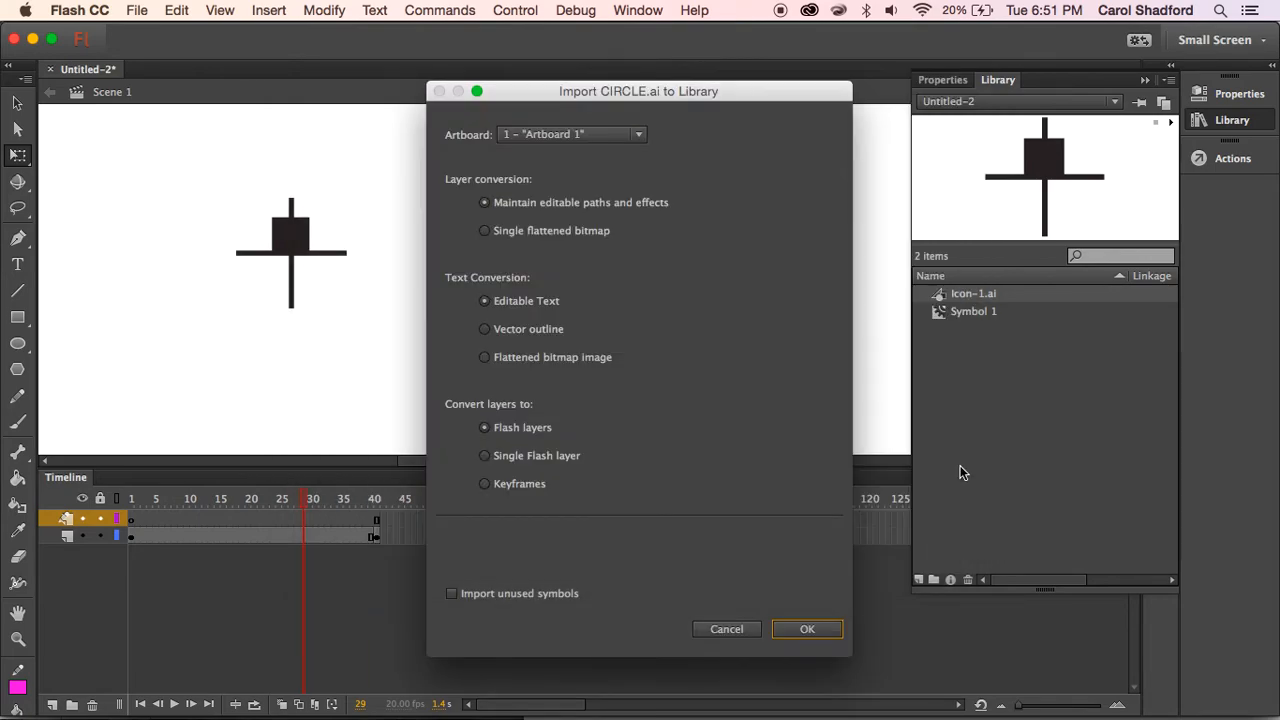
{"action": "left_click", "coordinate": [489, 457]}
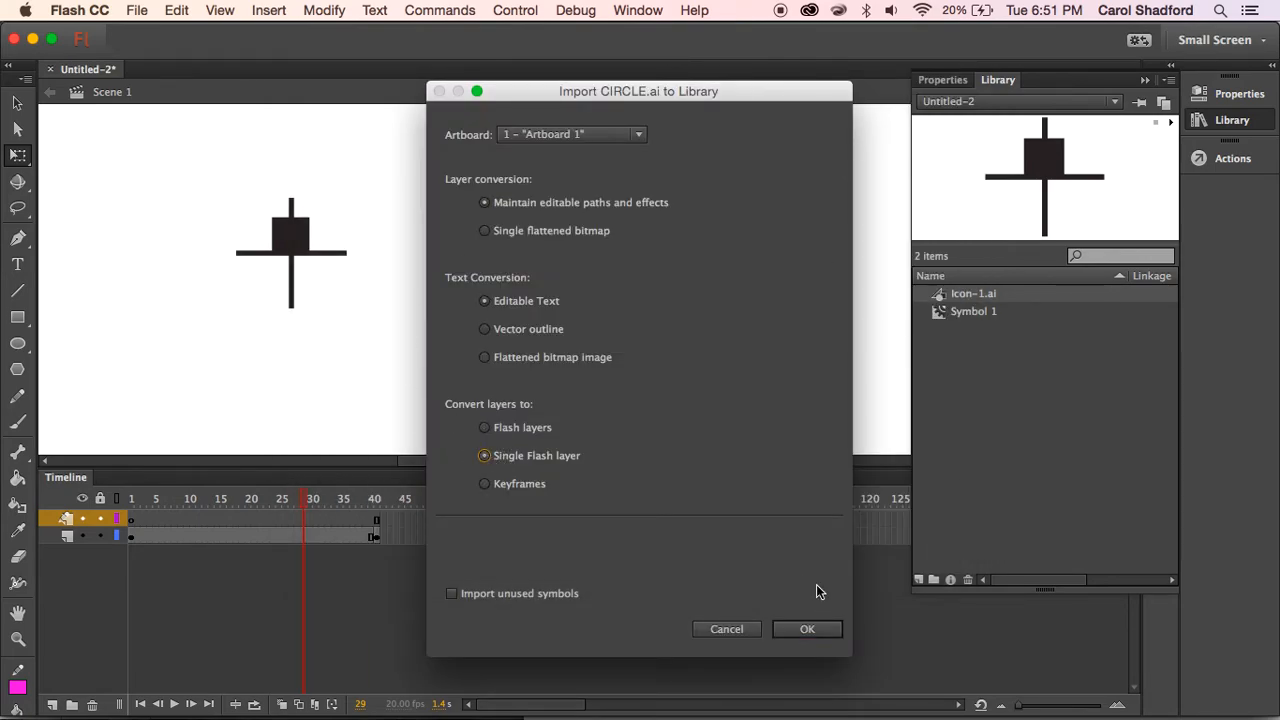
{"action": "left_click", "coordinate": [806, 629]}
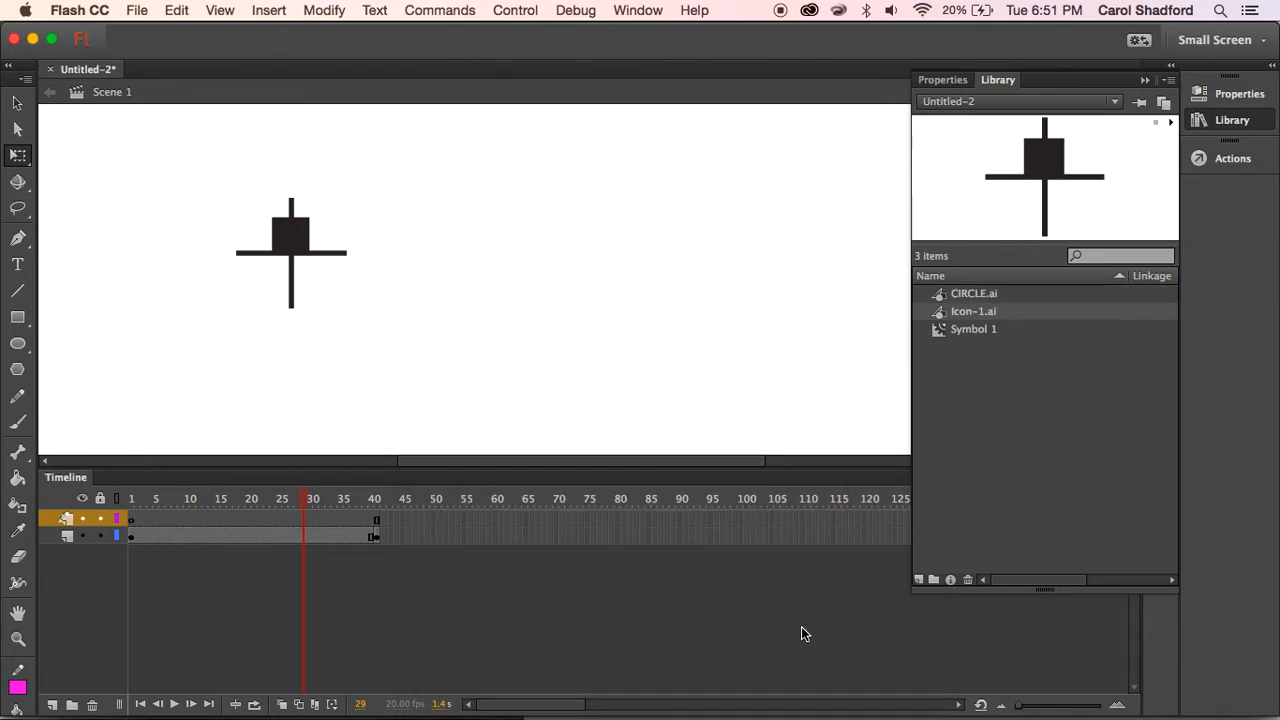
- Look inside the imported CIRCLE.ai symbol and return to Scene 1
{"action": "left_click", "coordinate": [940, 296]}
{"action": "double_click", "coordinate": [940, 296]}
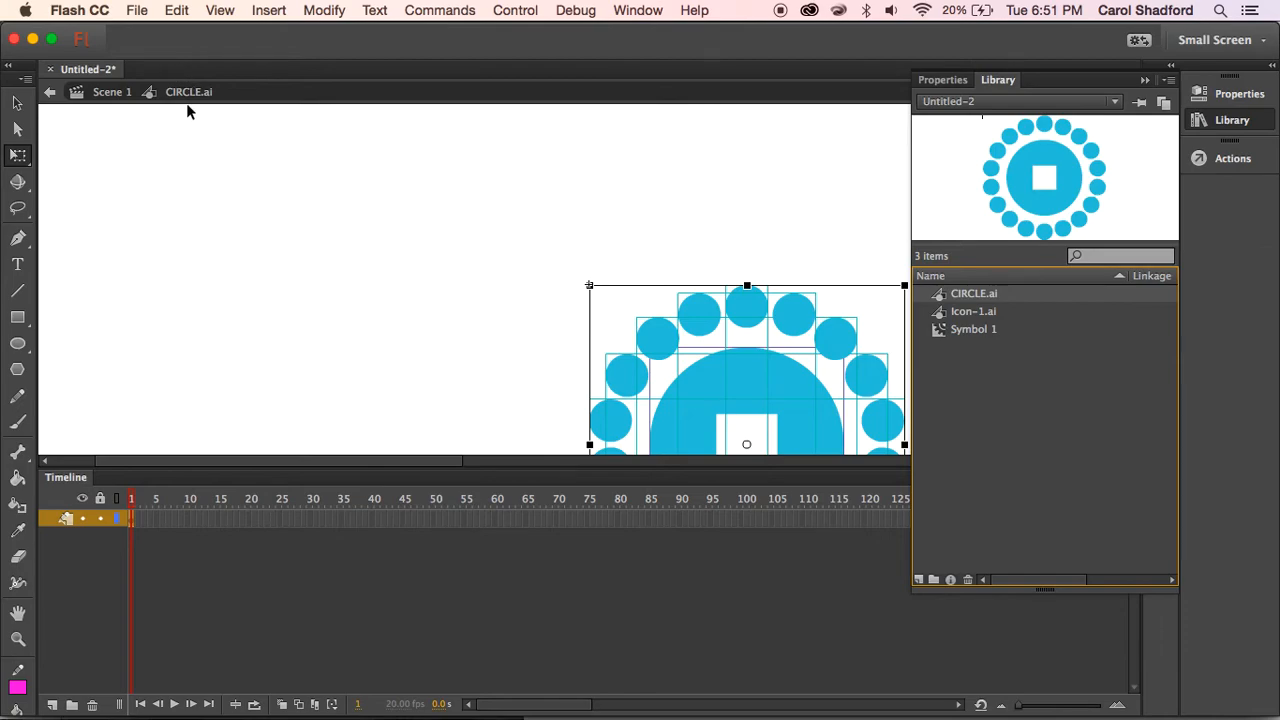
{"action": "left_click", "coordinate": [104, 92]}
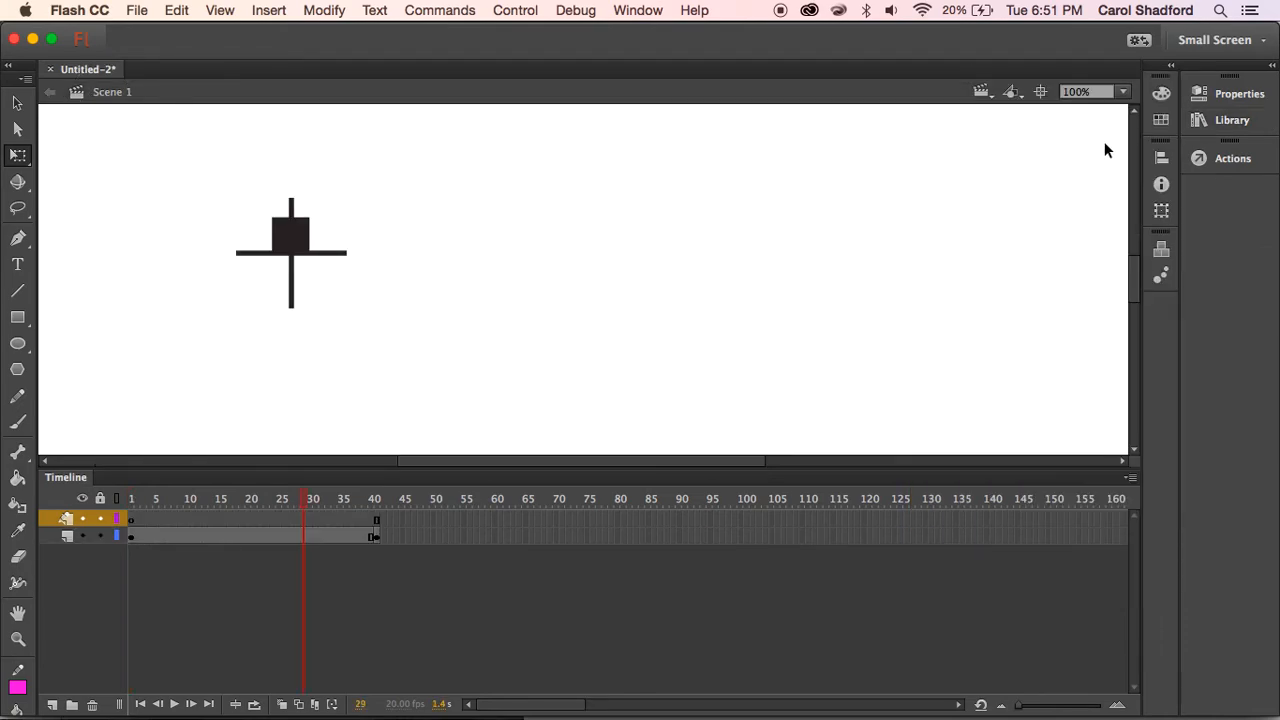
- Open the CIRCLE.ai symbol from the library for editing and bring the circle graphic into view
{"action": "left_click", "coordinate": [1232, 120]}
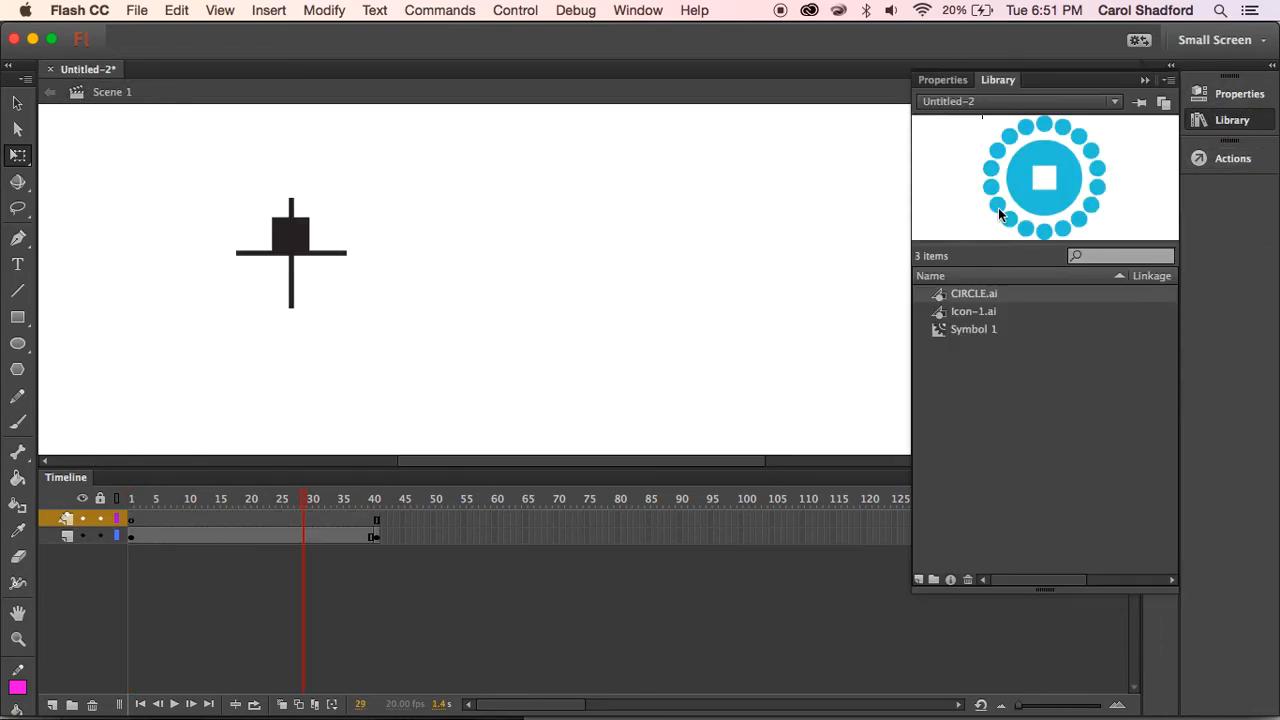
{"action": "double_click", "coordinate": [940, 296]}
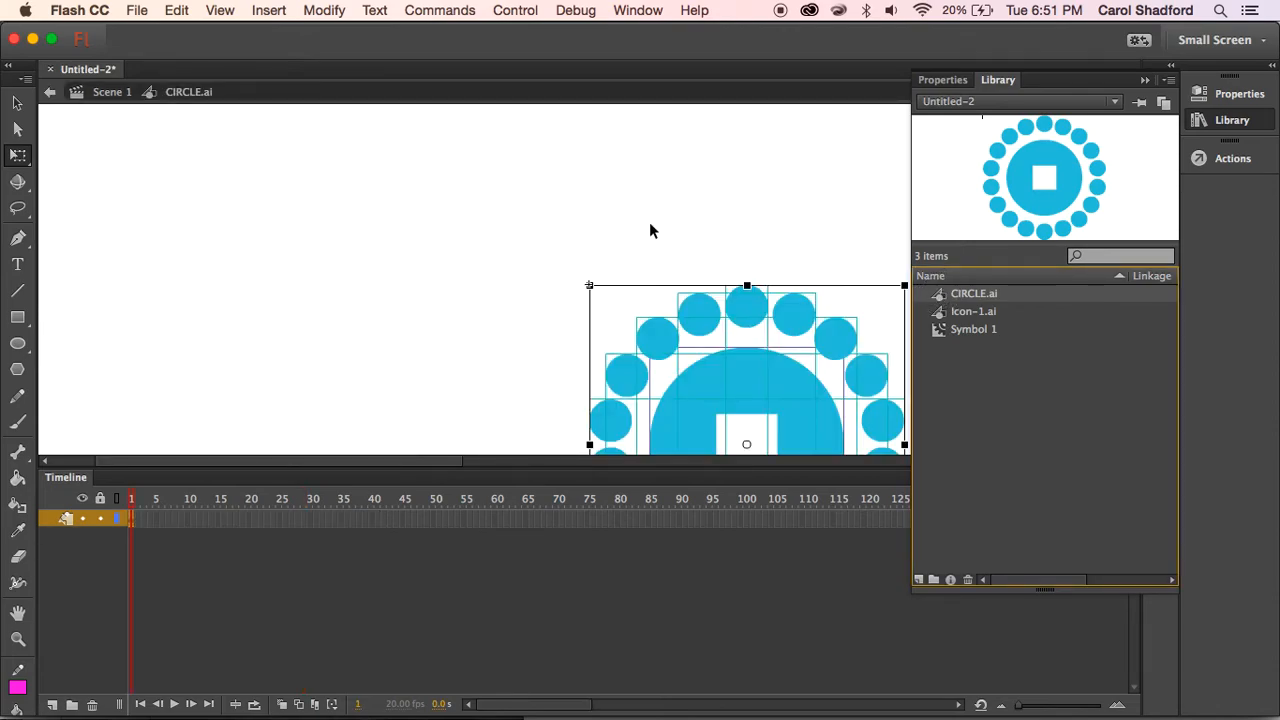
{"action": "scroll", "coordinate": [650, 230], "scroll_direction": "right", "scroll_amount": 10}
{"action": "scroll", "coordinate": [650, 230], "scroll_direction": "down", "scroll_amount": 2}
{"action": "scroll", "coordinate": [650, 230], "scroll_direction": "left", "scroll_amount": 2}
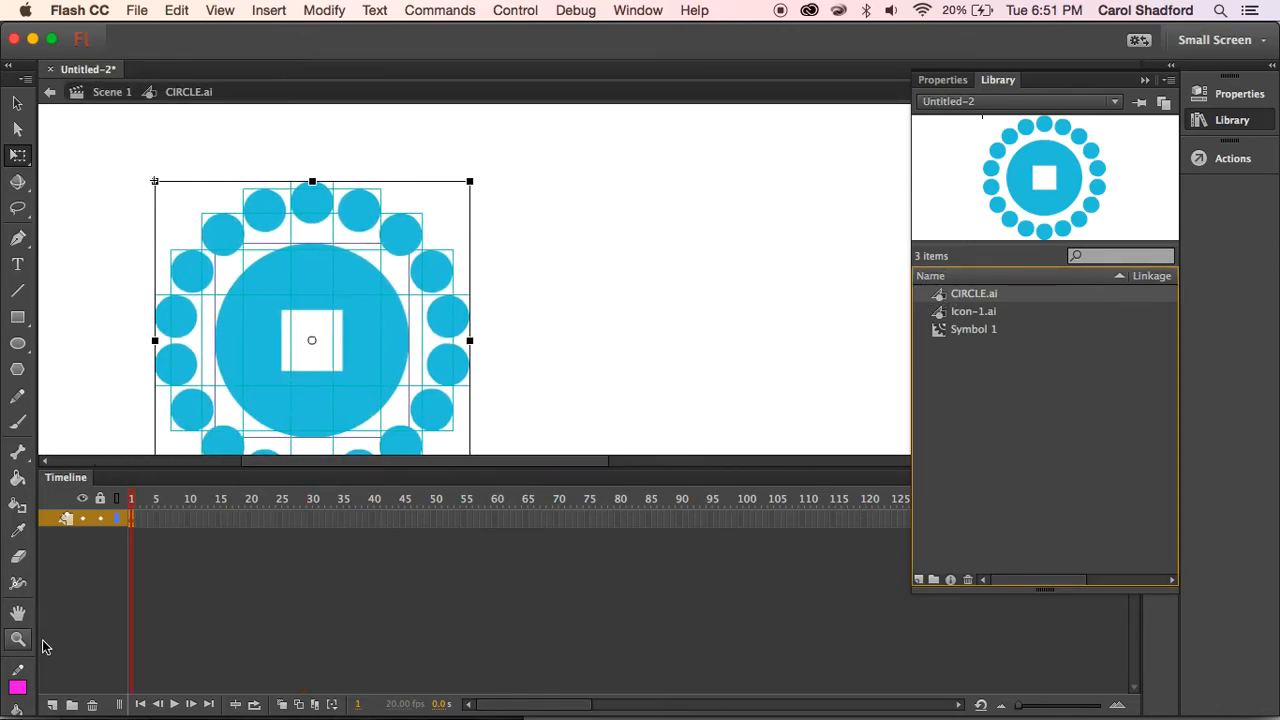
- Extend the circle layer to frame 41 by inserting a keyframe there and clearing it back to a regular frame
{"action": "left_click", "coordinate": [375, 517]}
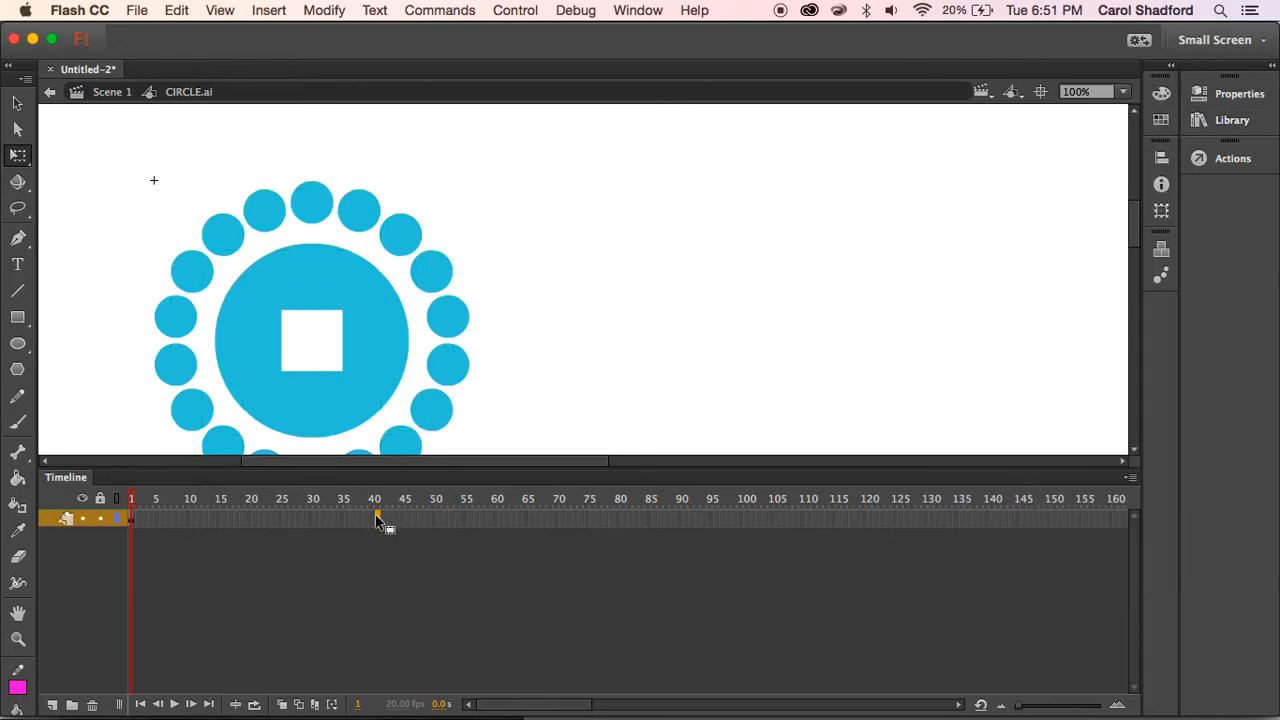
{"action": "right_click", "coordinate": [375, 519]}
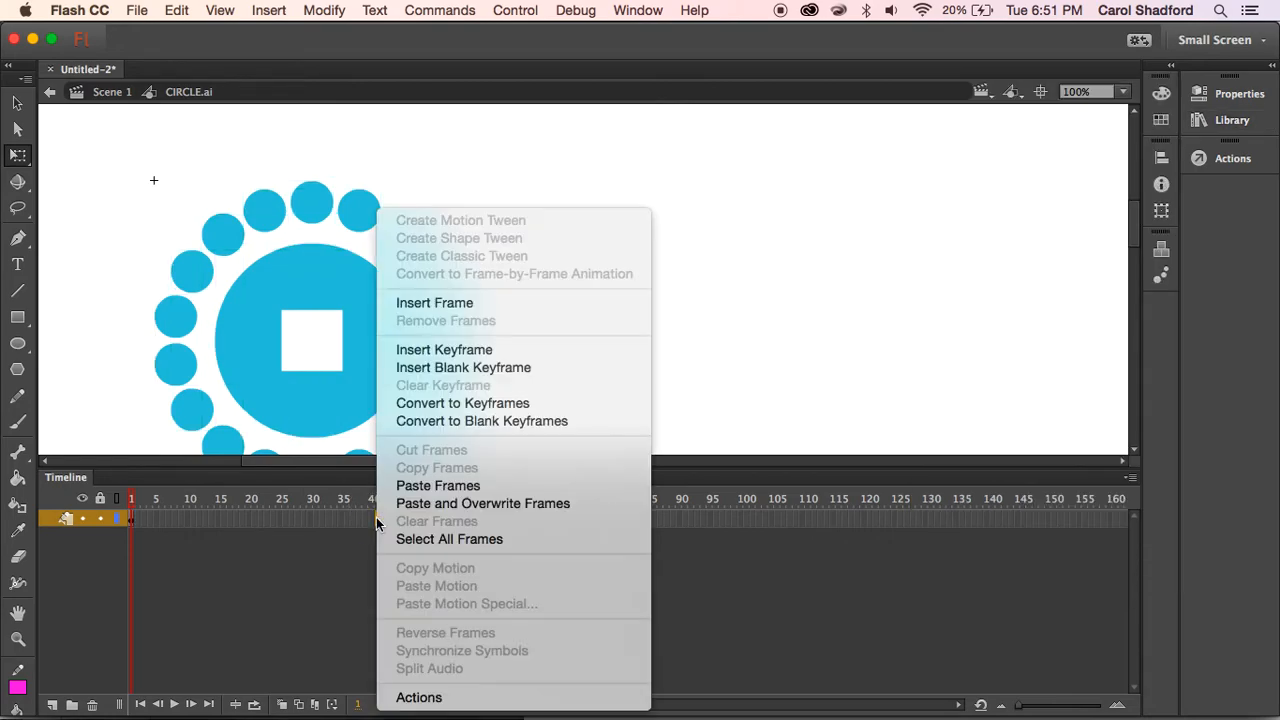
{"action": "left_click", "coordinate": [456, 350]}
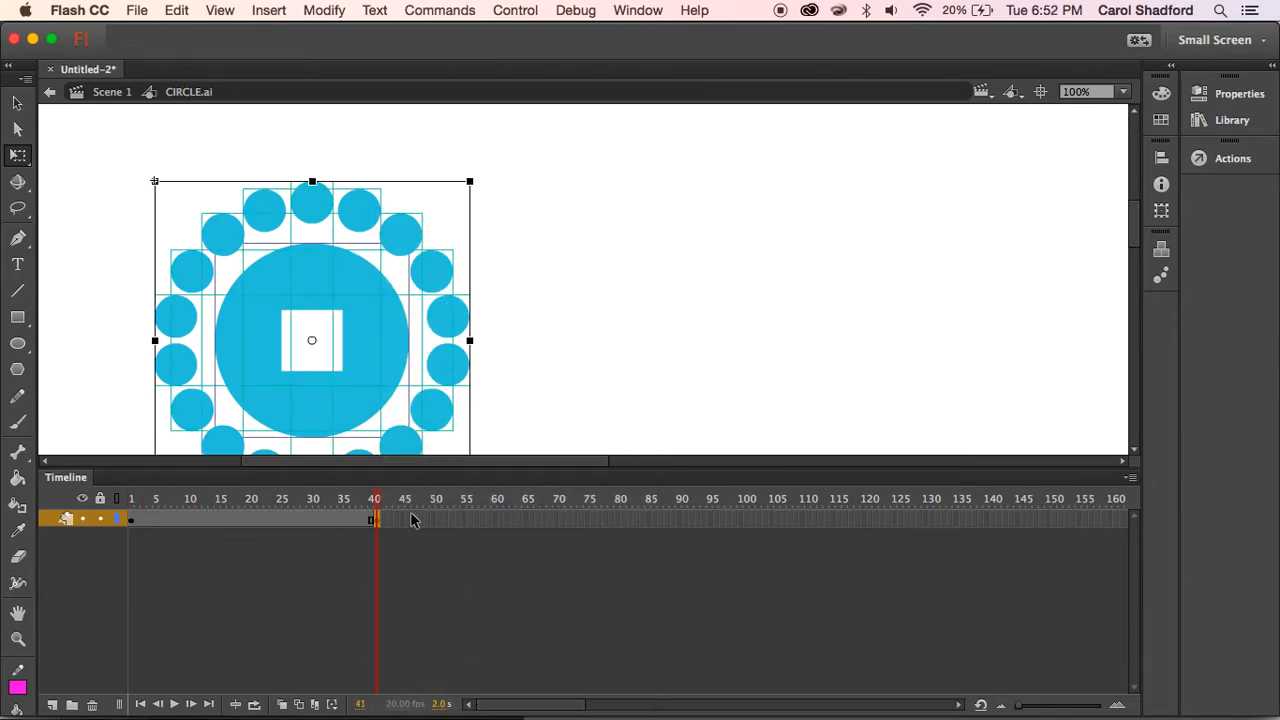
{"action": "right_click", "coordinate": [377, 520]}
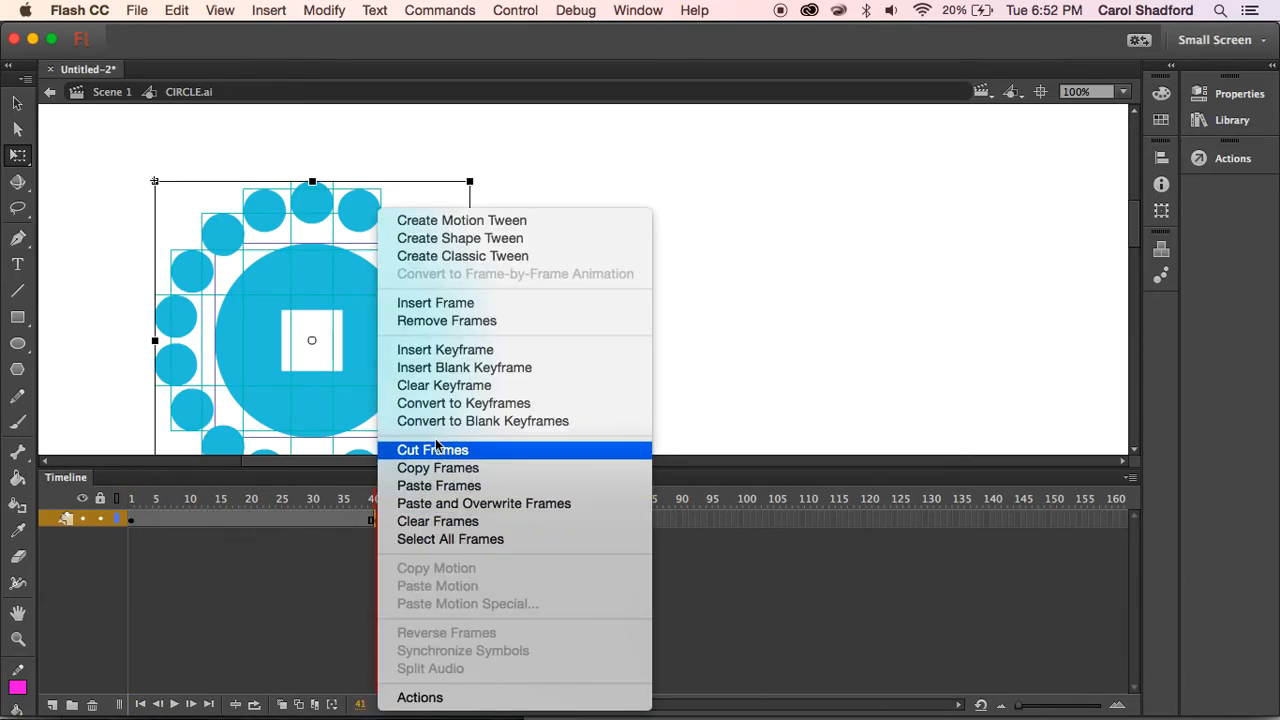
{"action": "left_click", "coordinate": [437, 387]}
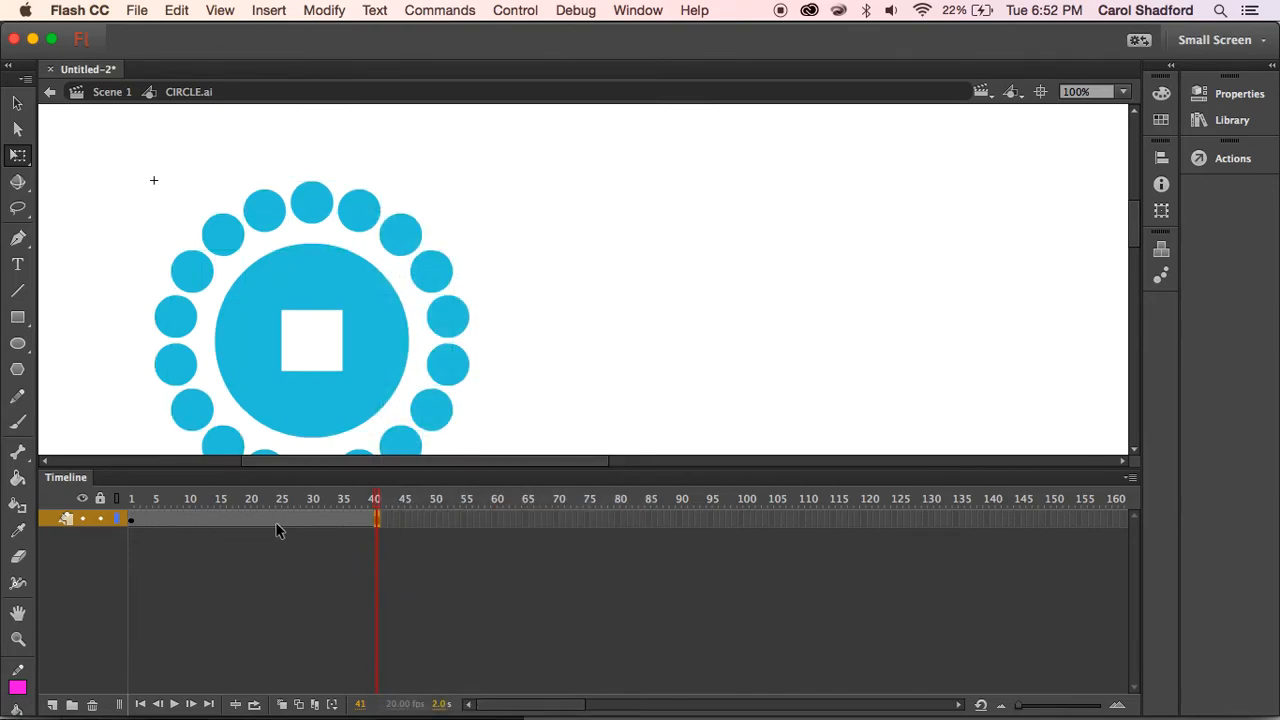
- Create a motion tween across the circle layer in CIRCLE.ai, converting its multiple objects to a symbol, and check the library
{"action": "left_click", "coordinate": [260, 522]}
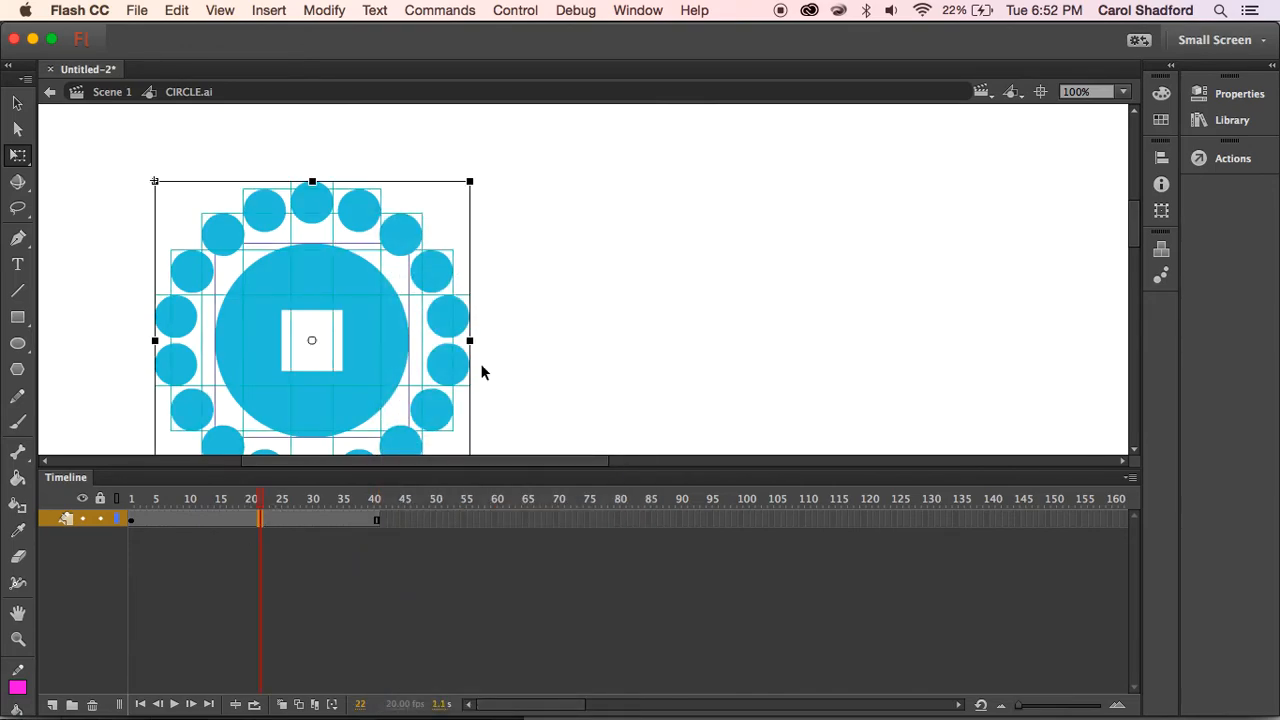
{"action": "left_click", "coordinate": [266, 9]}
{"action": "left_click", "coordinate": [282, 62]}
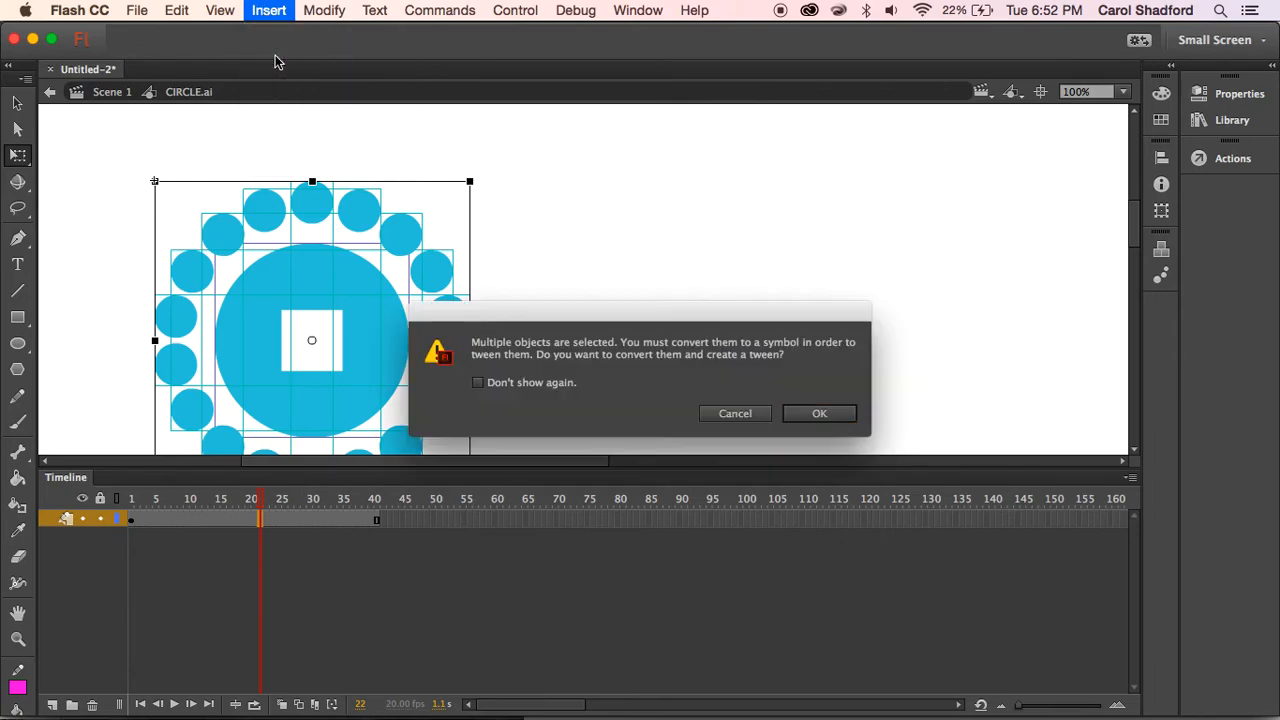
{"action": "left_click", "coordinate": [834, 415]}
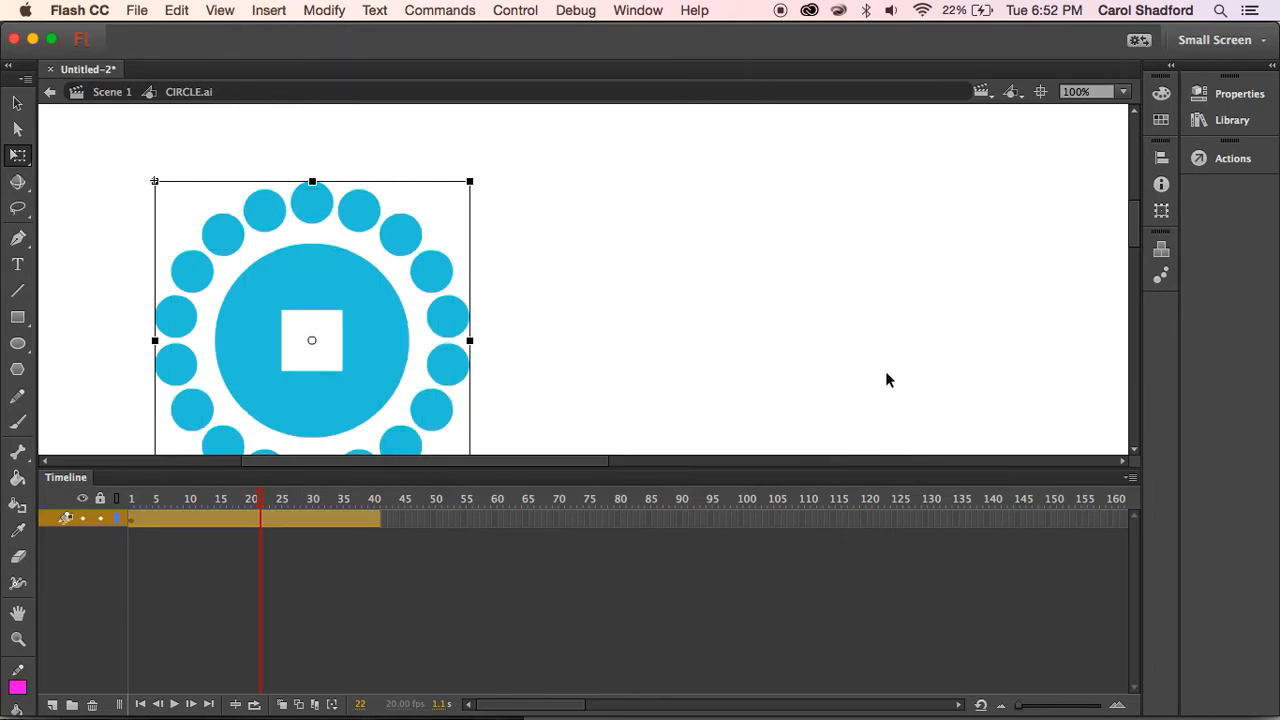
{"action": "left_click", "coordinate": [1229, 122]}
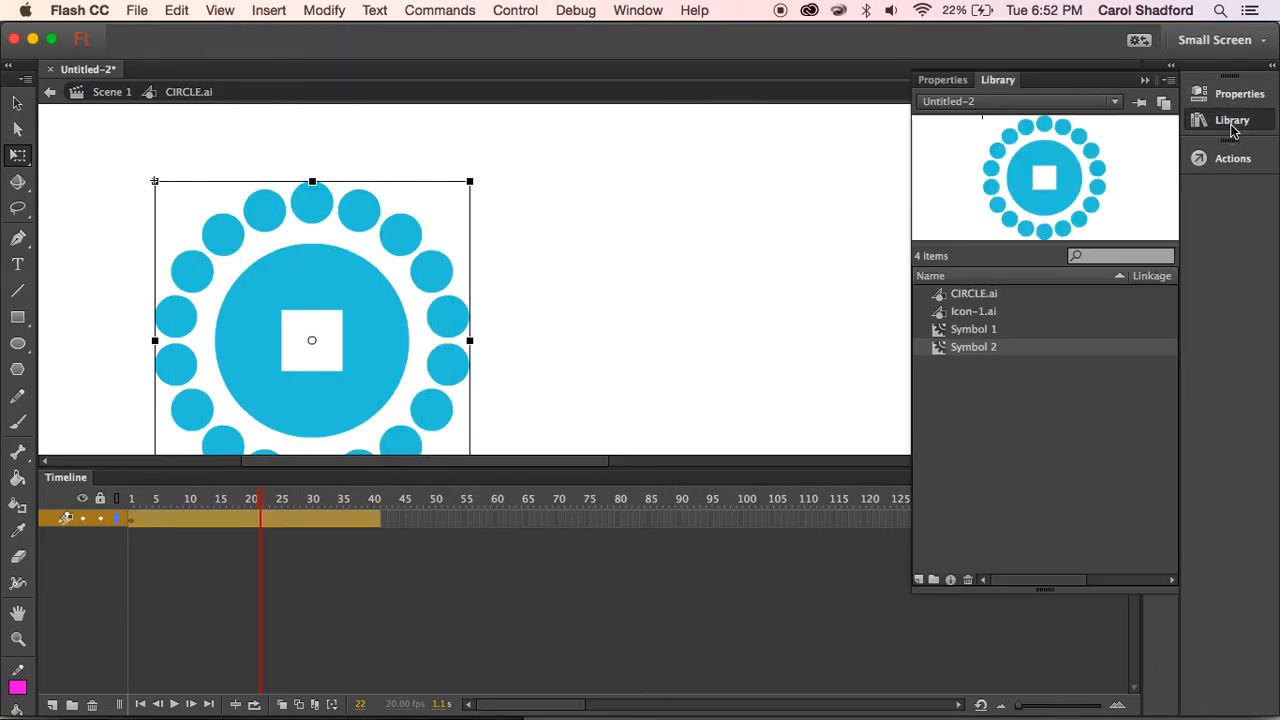
{"action": "left_click", "coordinate": [941, 295]}
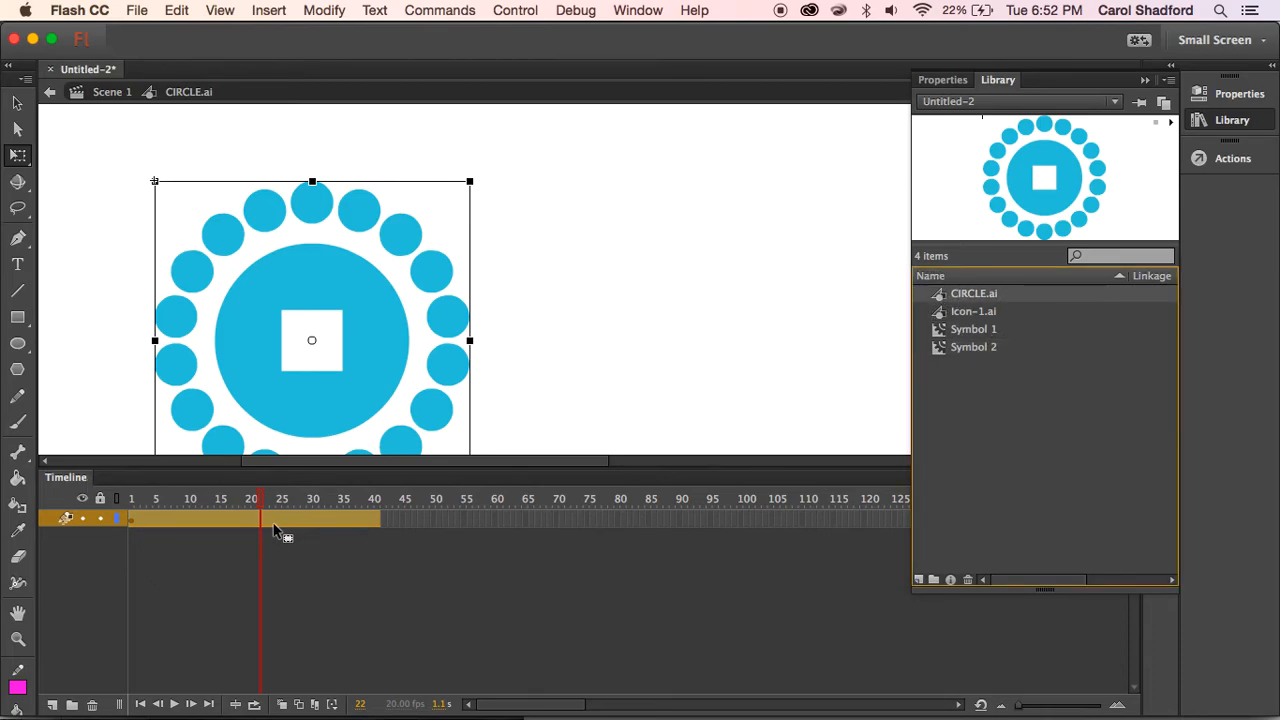
- Shrink the circle graphic to about one sixth size at frame 19, enlarge it to about two-thirds at frame 41, and play the tween
{"action": "left_click", "coordinate": [377, 520]}
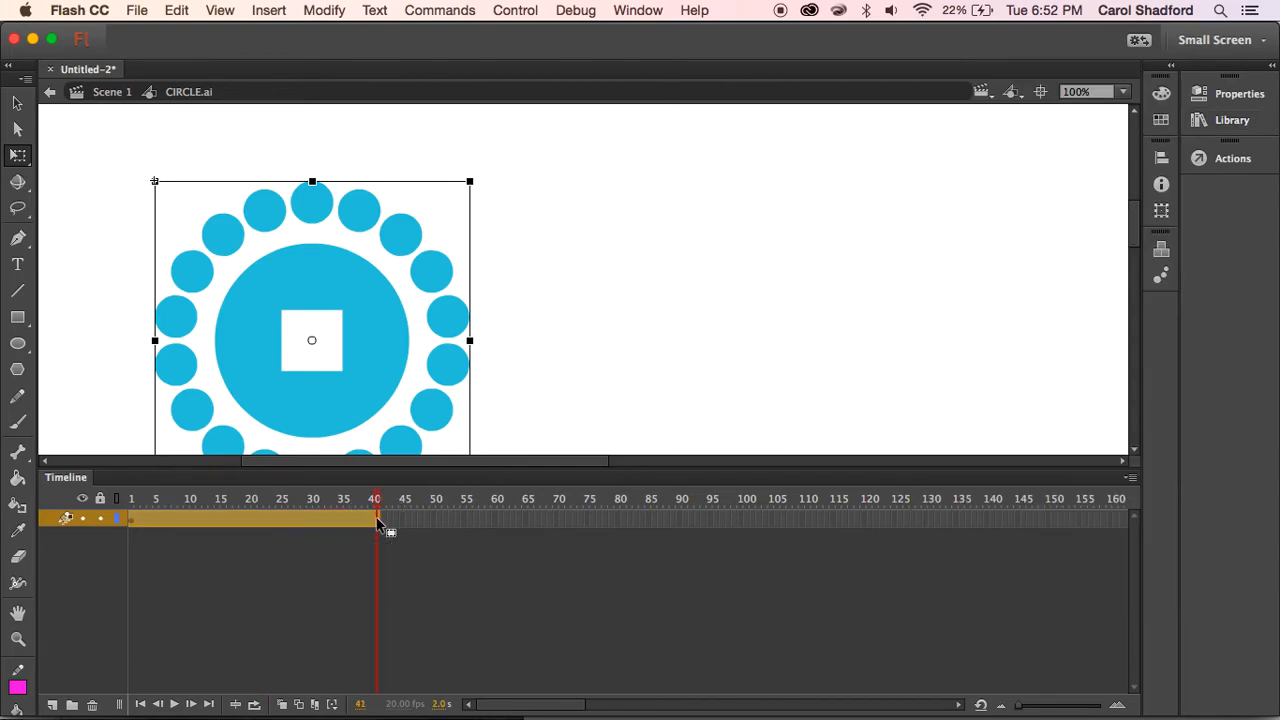
{"action": "left_click", "coordinate": [1240, 94]}
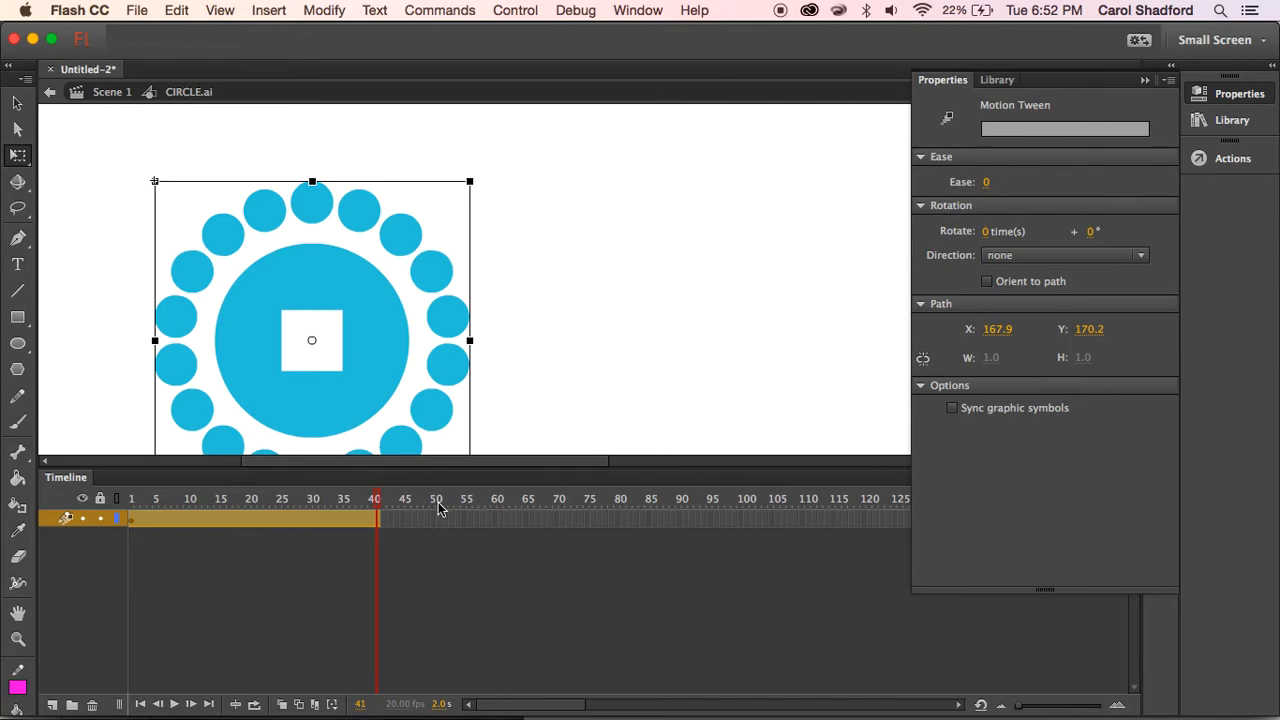
{"action": "left_click", "coordinate": [239, 521]}
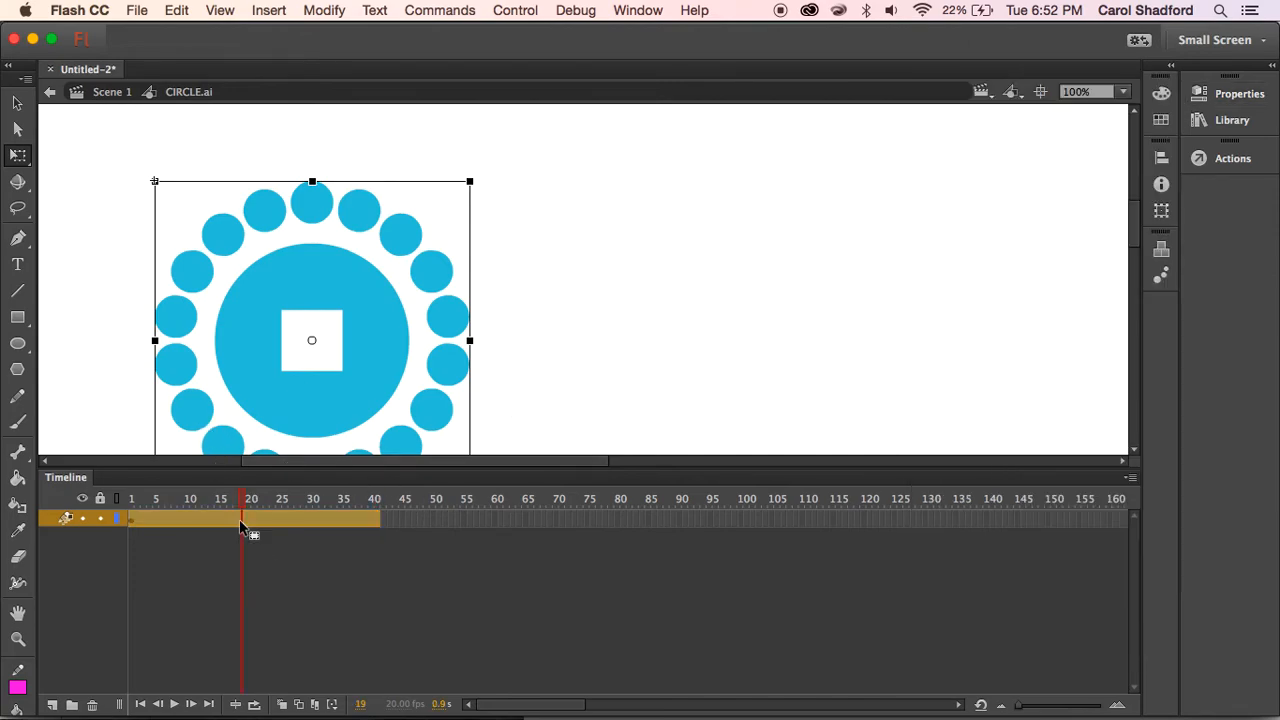
{"action": "left_click_drag", "start_coordinate": [471, 180], "coordinate": [375, 320]}
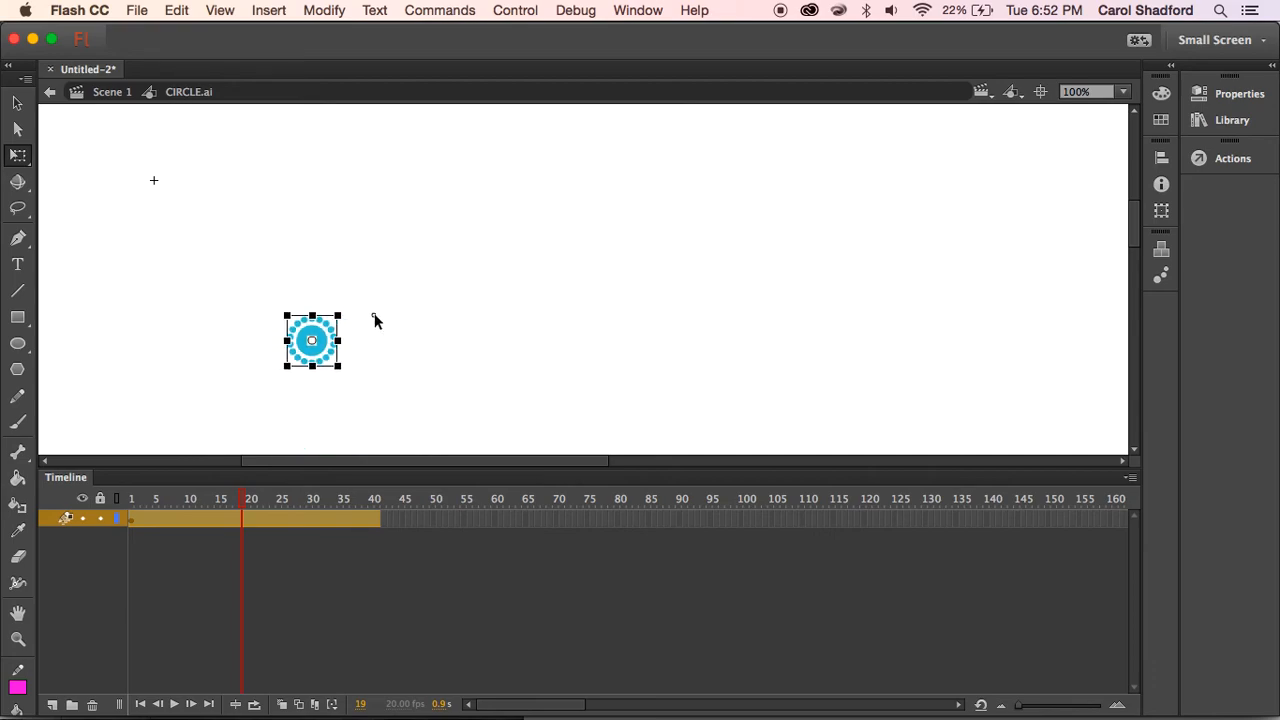
{"action": "left_click", "coordinate": [375, 521]}
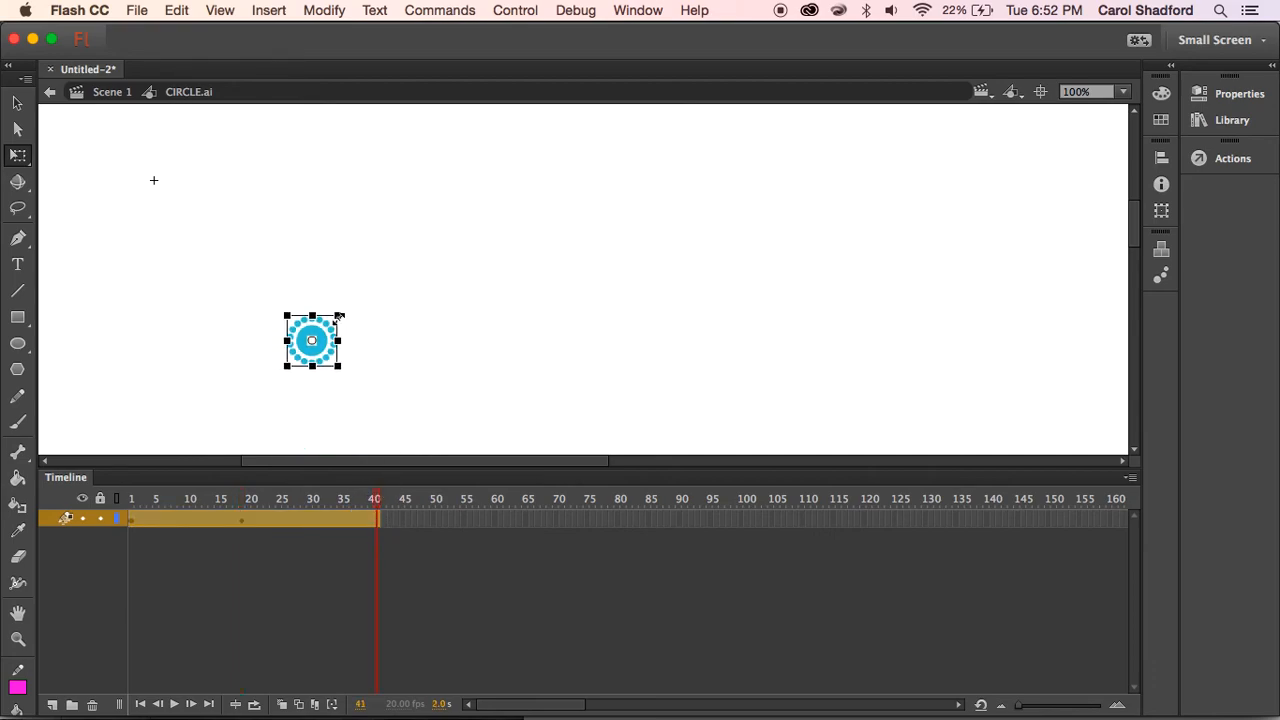
{"action": "left_click_drag", "start_coordinate": [338, 314], "coordinate": [418, 230]}
{"action": "left_click", "coordinate": [128, 501]}
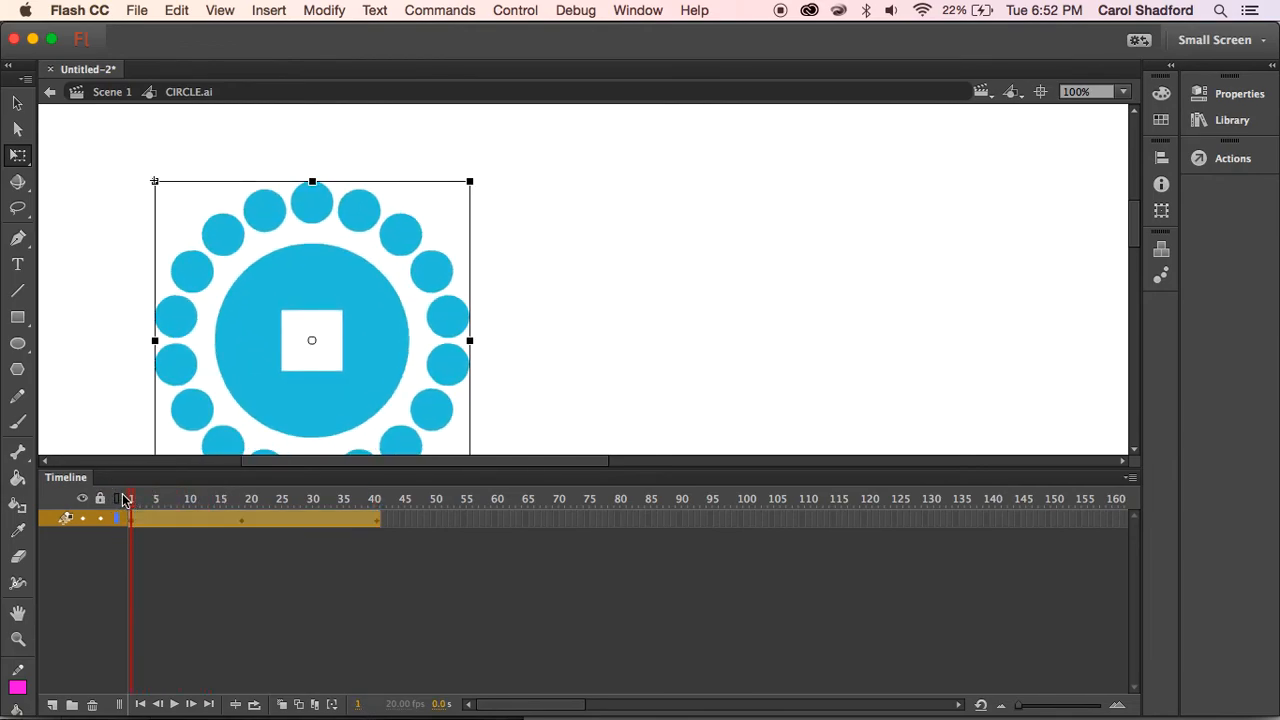
{"action": "key", "text": "Return"}
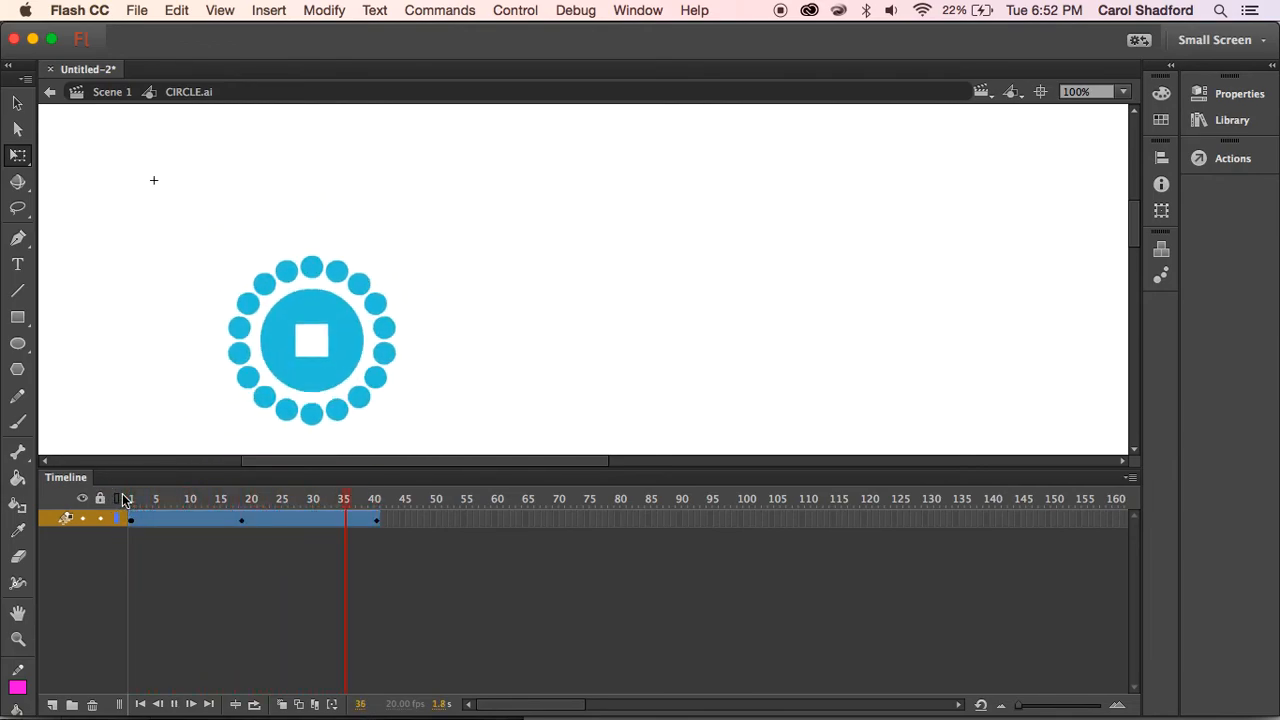
- Return to Scene 1 and place the CIRCLE.ai symbol on the stage just right of the black icon
{"action": "left_click", "coordinate": [1232, 120]}
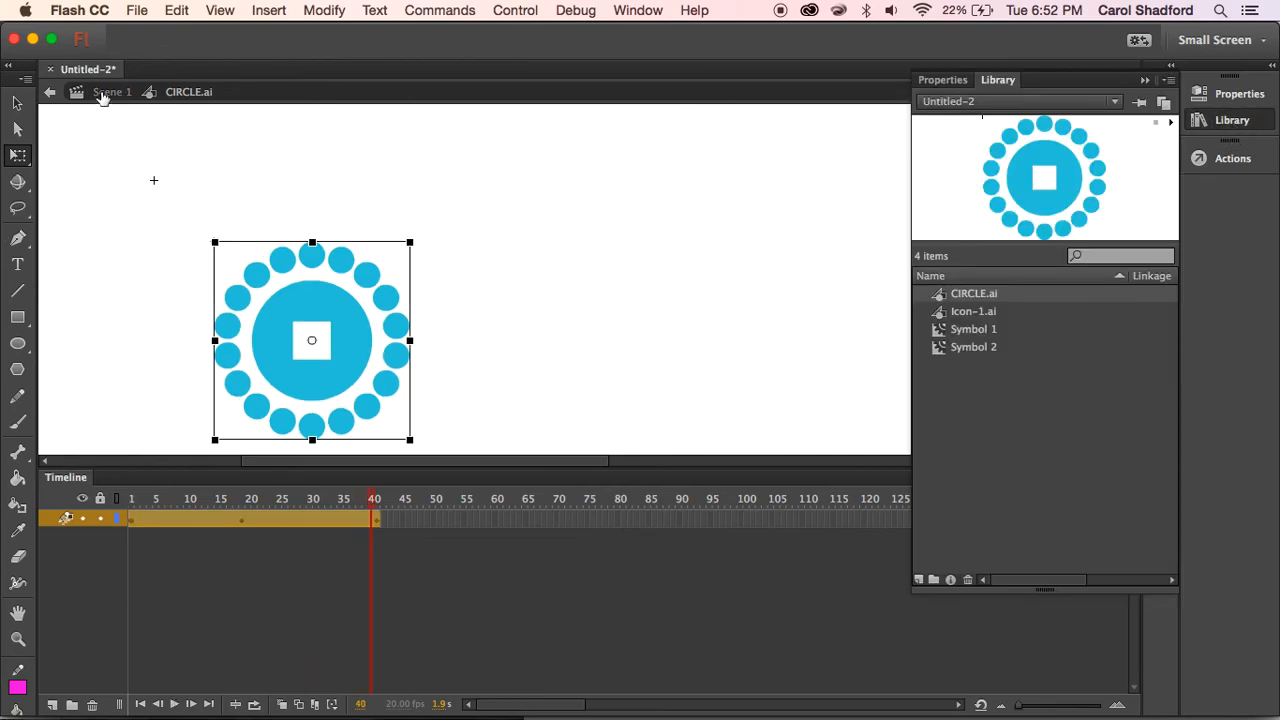
{"action": "left_click", "coordinate": [103, 92]}
{"action": "left_click", "coordinate": [1246, 124]}
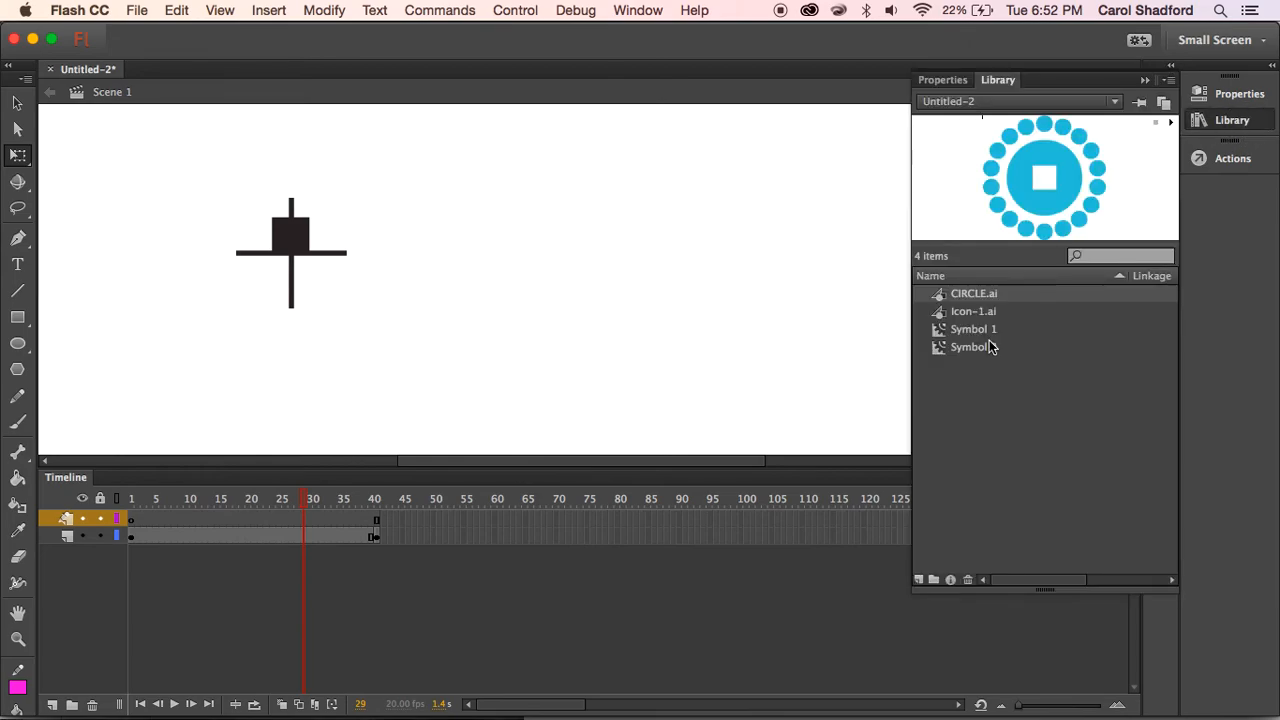
{"action": "left_click", "coordinate": [940, 300]}
{"action": "left_click_drag", "start_coordinate": [940, 300], "coordinate": [457, 268]}
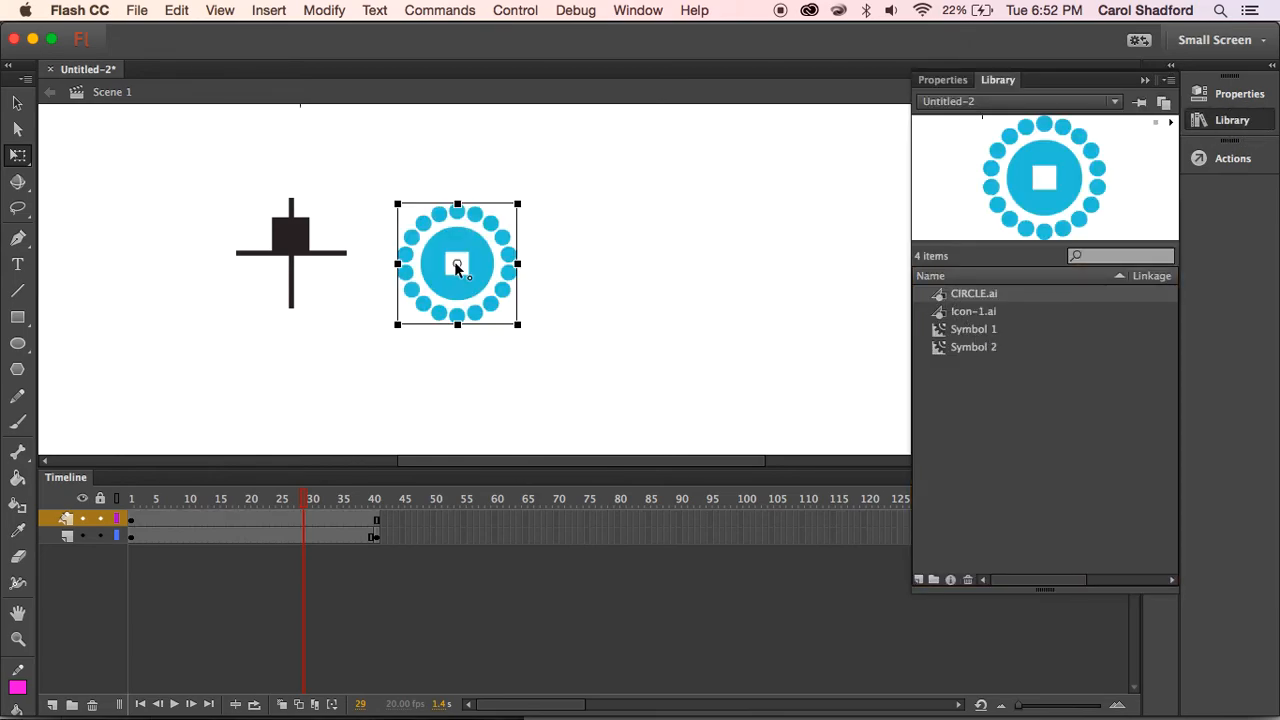
- Lock the lower layer in Scene 1 and play the animation from frame 1
{"action": "left_click", "coordinate": [100, 536]}
{"action": "left_click_drag", "start_coordinate": [160, 498], "coordinate": [128, 497]}
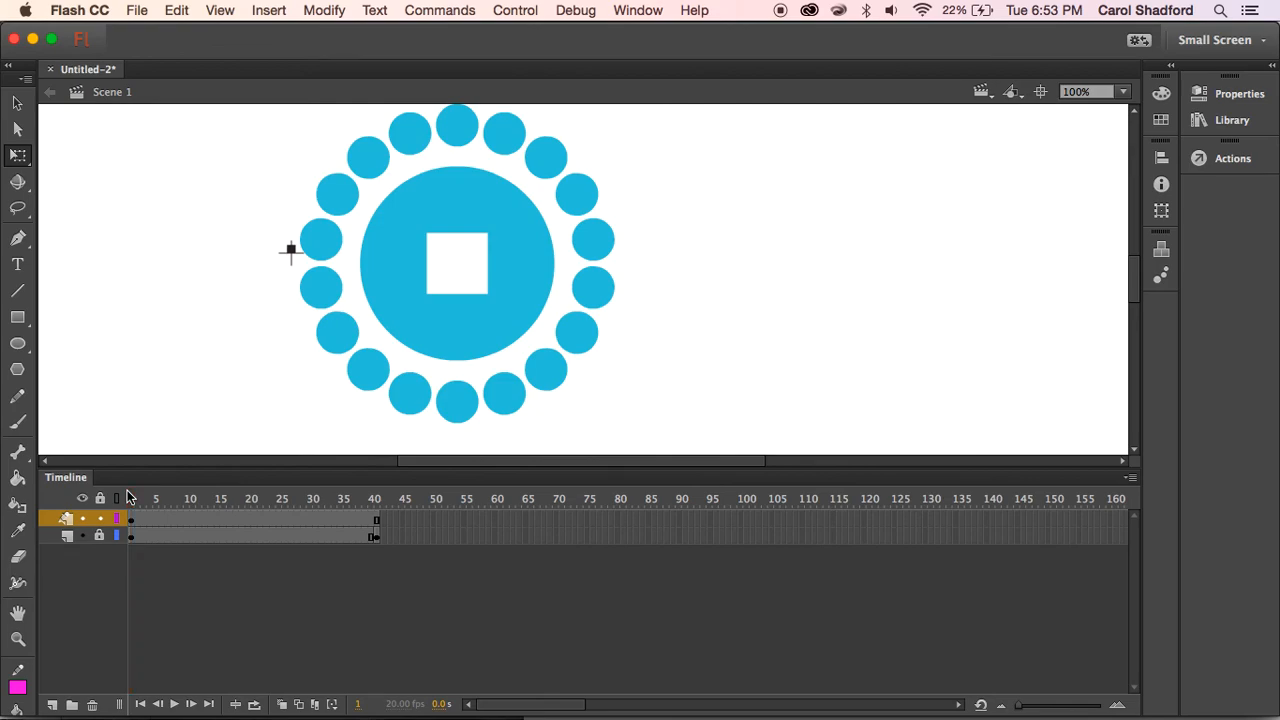
{"action": "key", "text": "Return"}
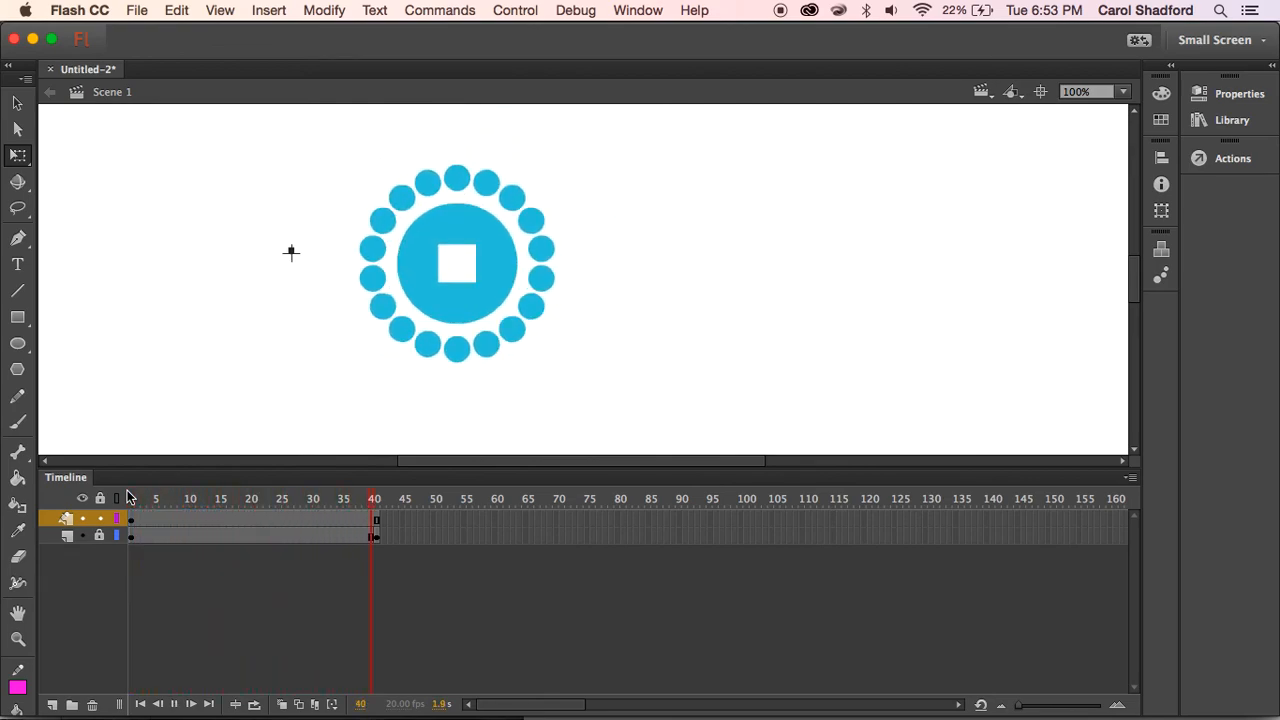
- Examine the CIRCLE.ai symbol's tween properties at frame 18, return to Scene 1 and replay the animation from frame 1
{"action": "left_click", "coordinate": [1228, 120]}
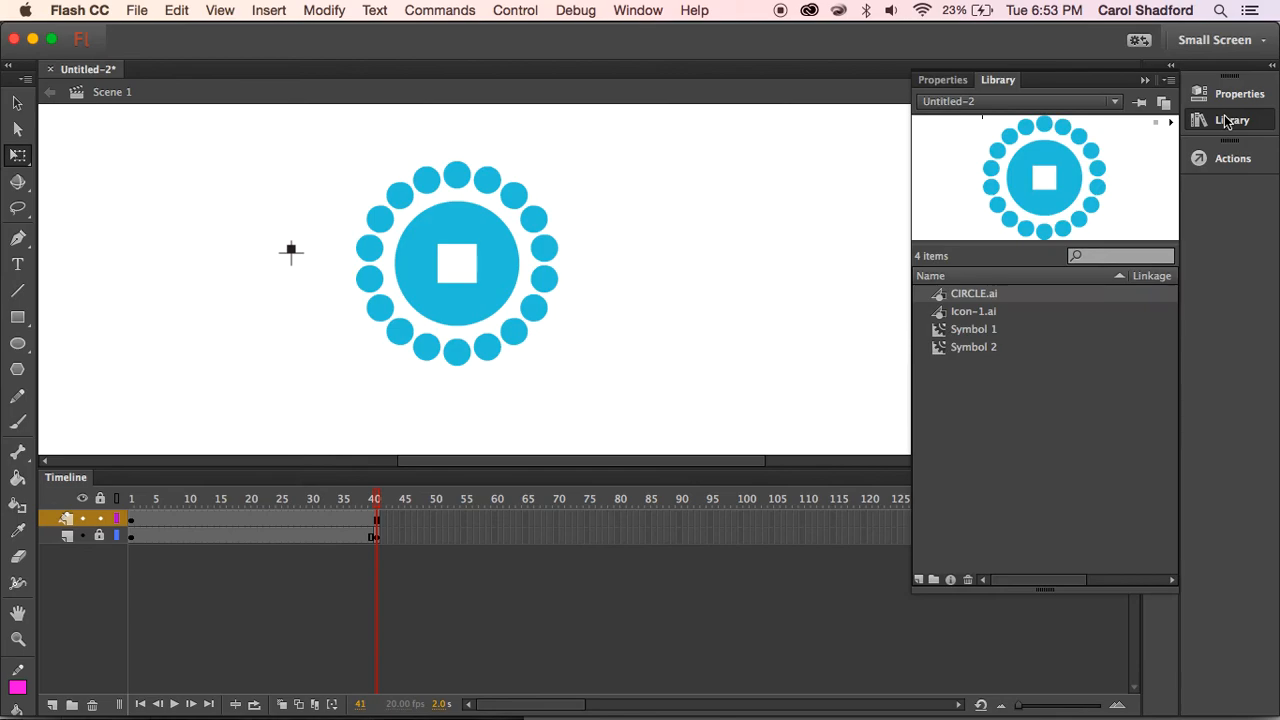
{"action": "double_click", "coordinate": [943, 298]}
{"action": "left_click", "coordinate": [237, 520]}
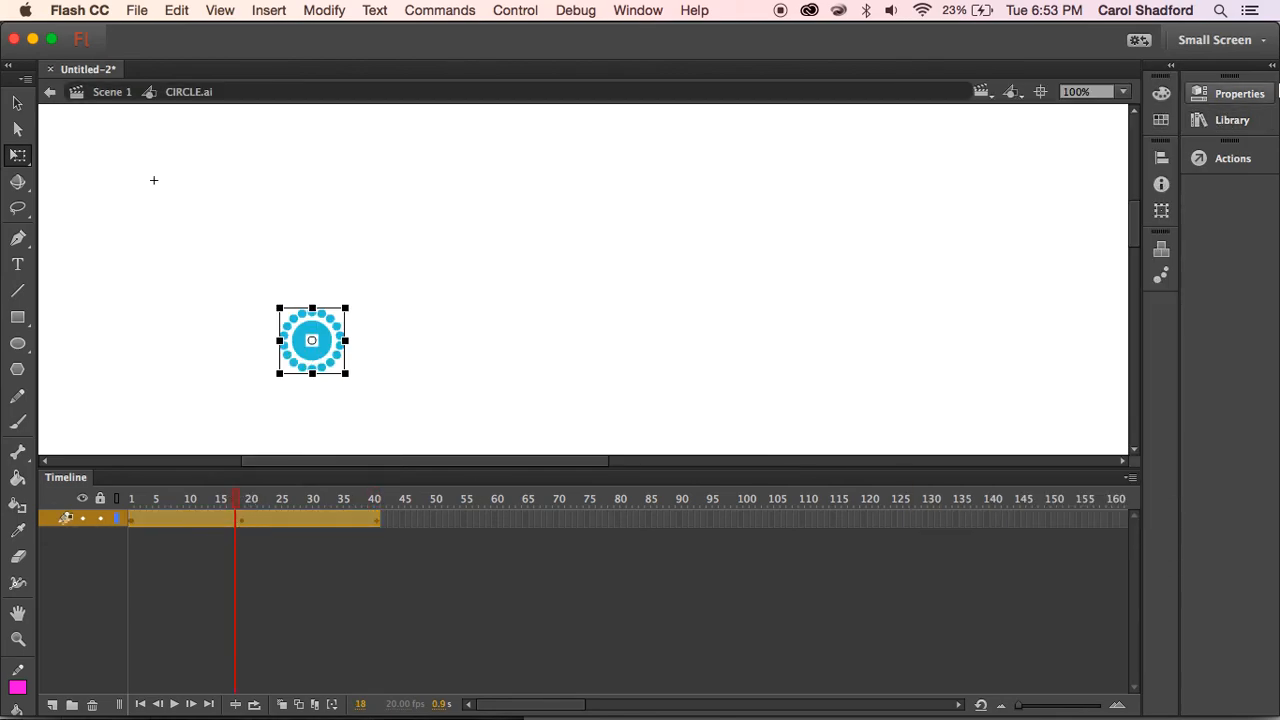
{"action": "left_click", "coordinate": [1249, 95]}
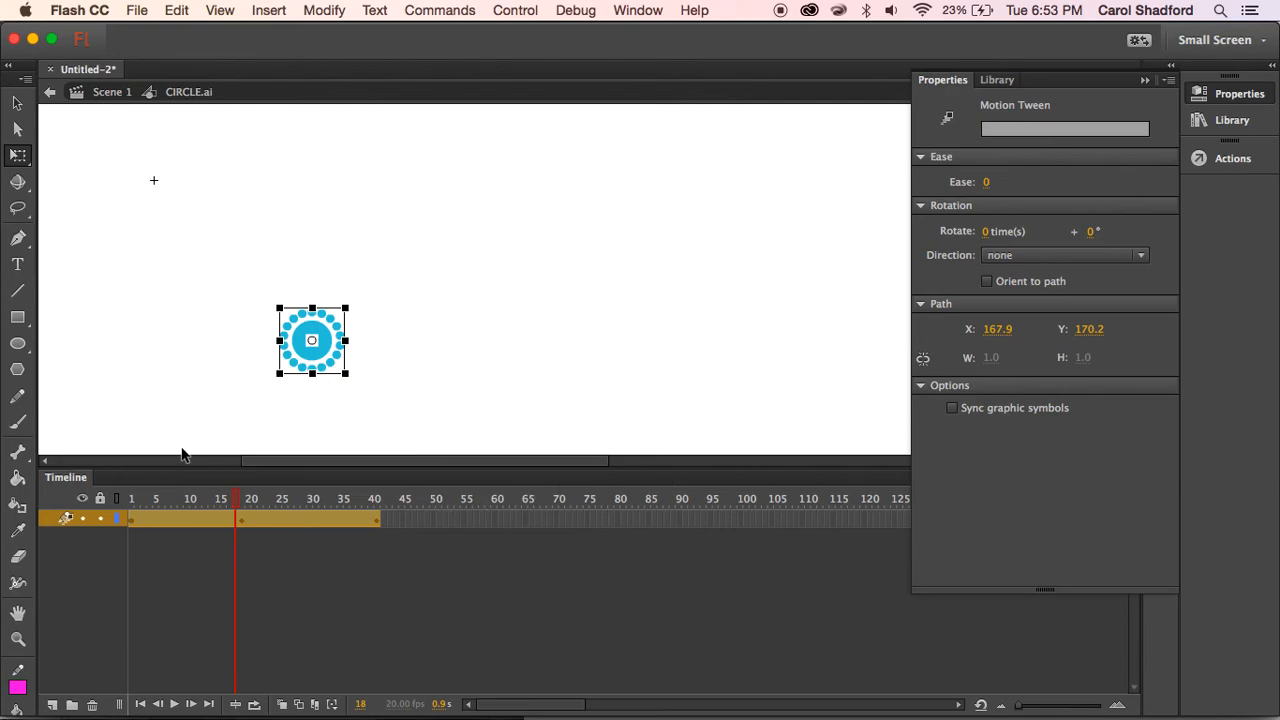
{"action": "left_click", "coordinate": [110, 92]}
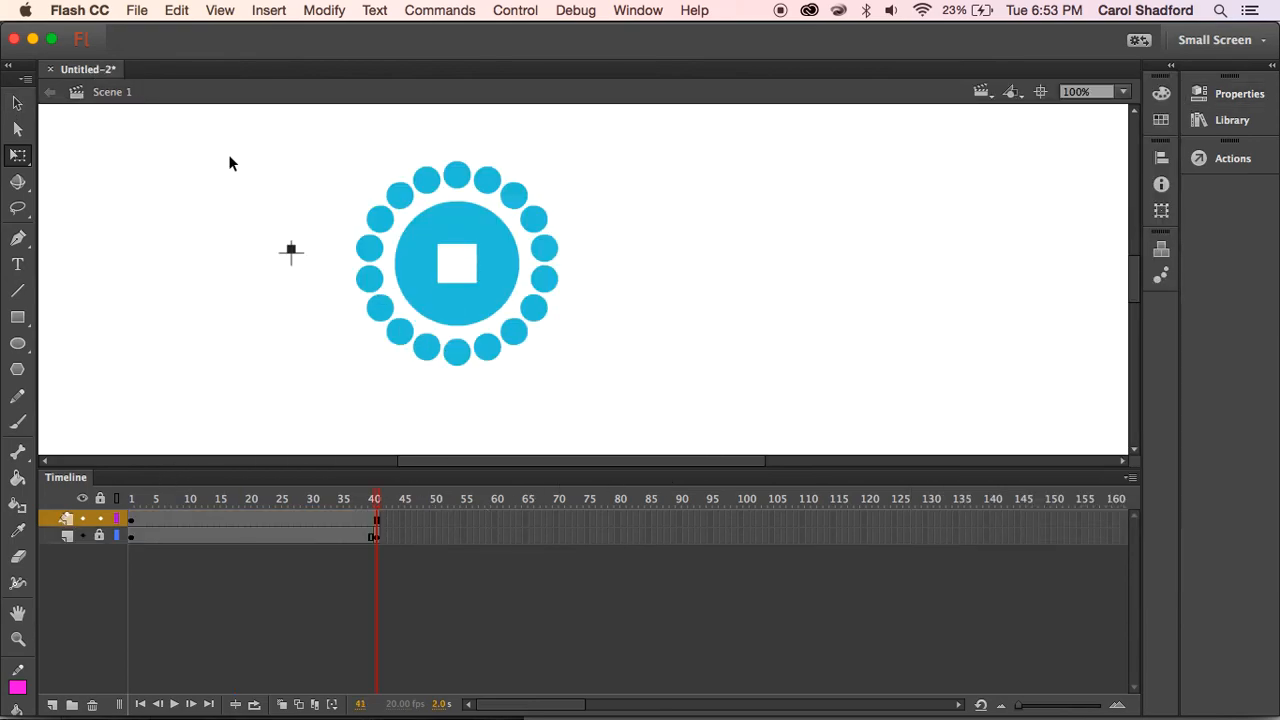
{"action": "left_click_drag", "start_coordinate": [183, 496], "coordinate": [100, 499]}
{"action": "key", "text": "Return"}
- Export the animation as a QuickTime video named Icon Animation.mov in the Time Map folder, stopping at the last frame
{"action": "left_click", "coordinate": [137, 10]}
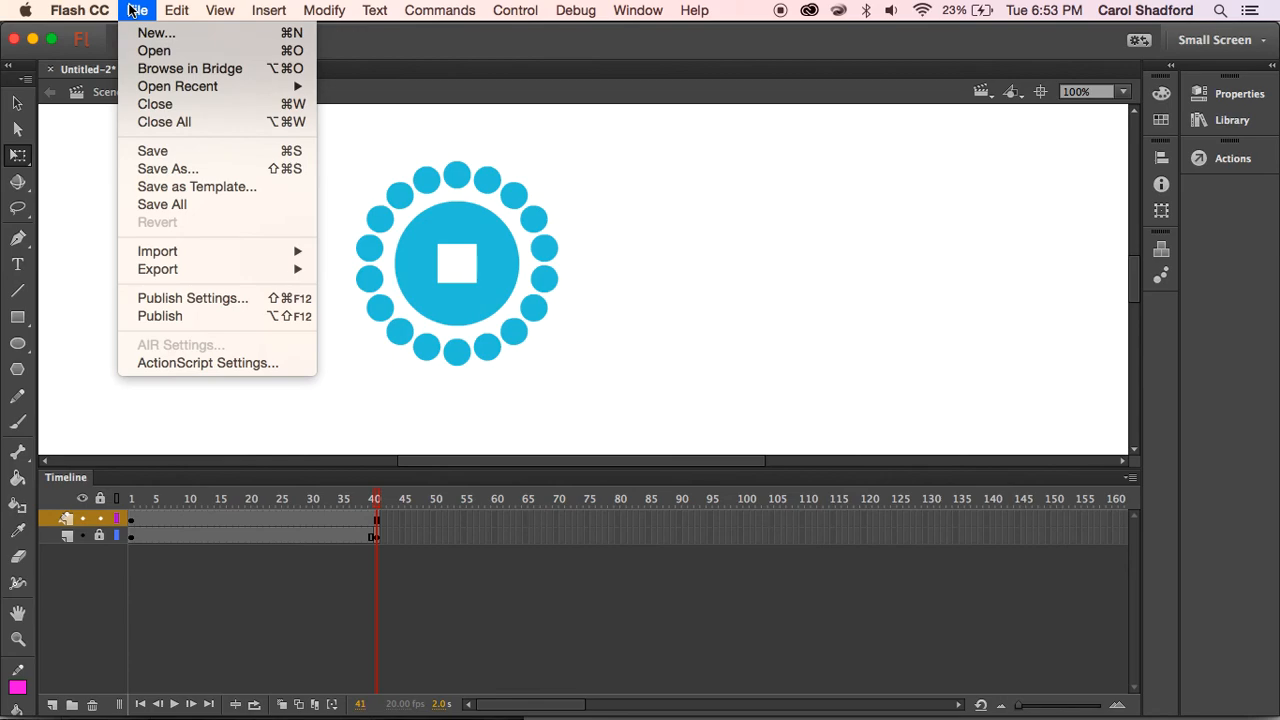
{"action": "mouse_move", "coordinate": [166, 276]}
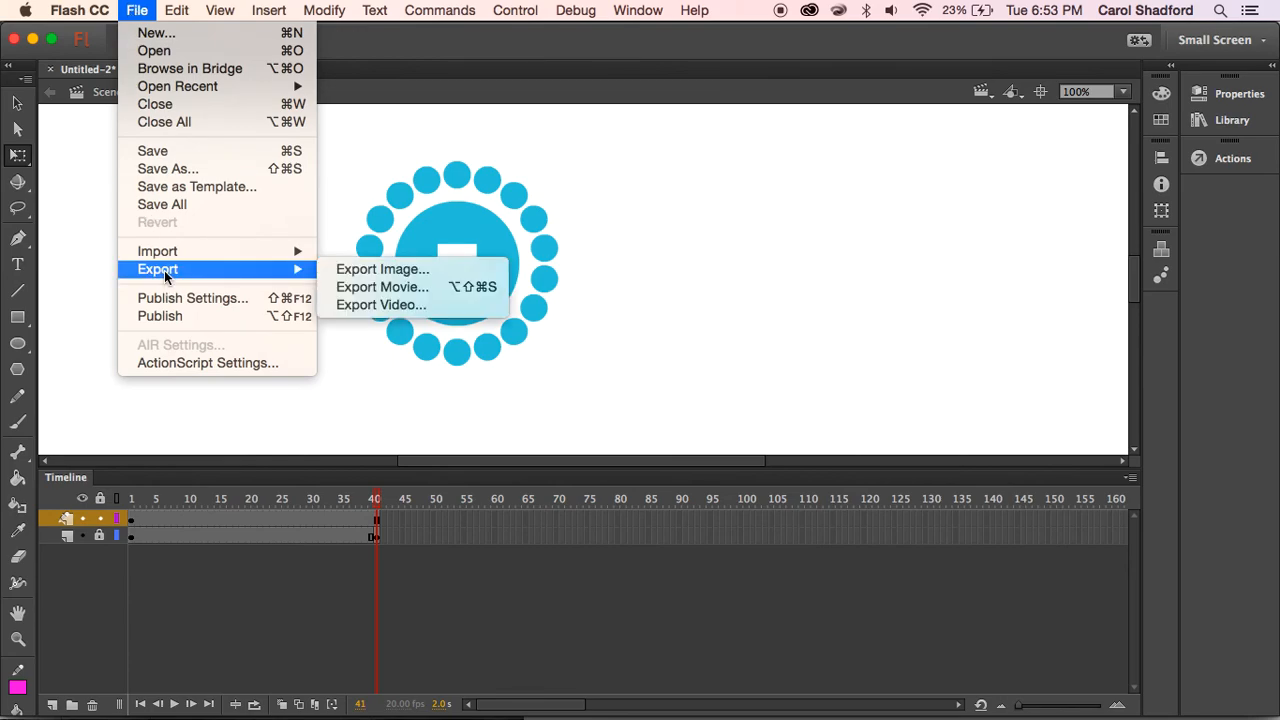
{"action": "left_click", "coordinate": [425, 305]}
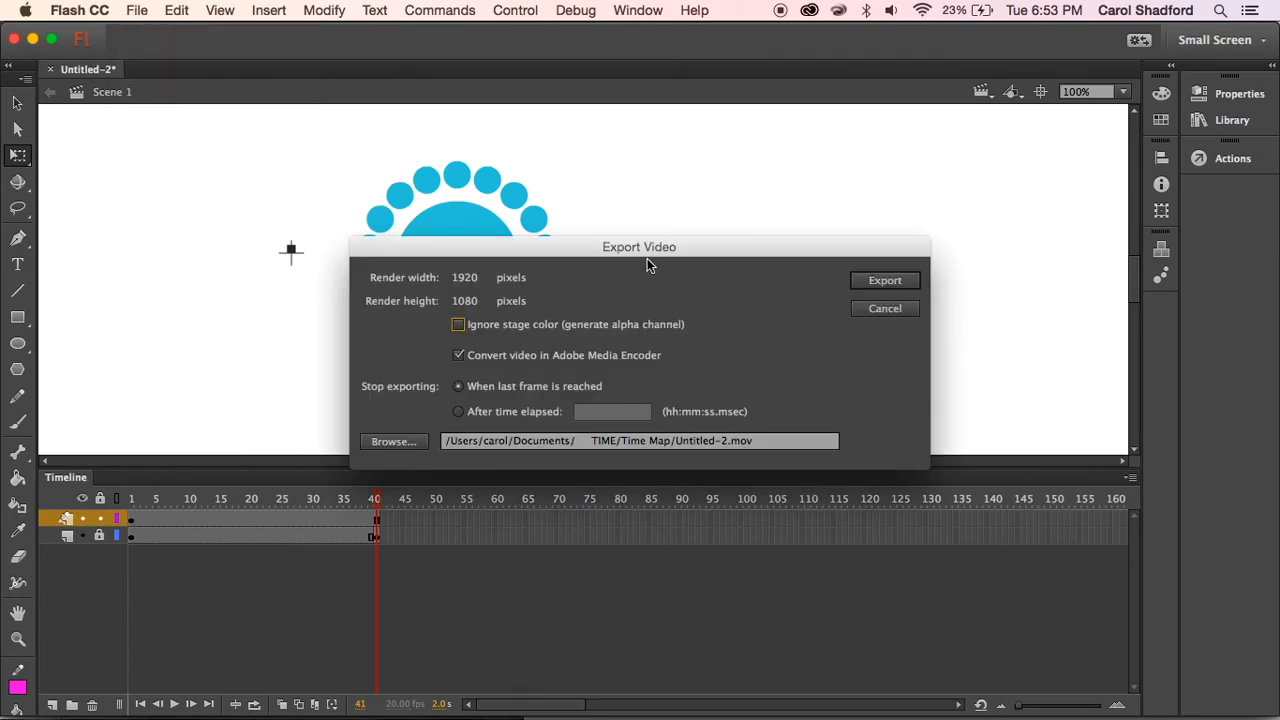
{"action": "left_click_drag", "start_coordinate": [531, 250], "coordinate": [444, 207]}
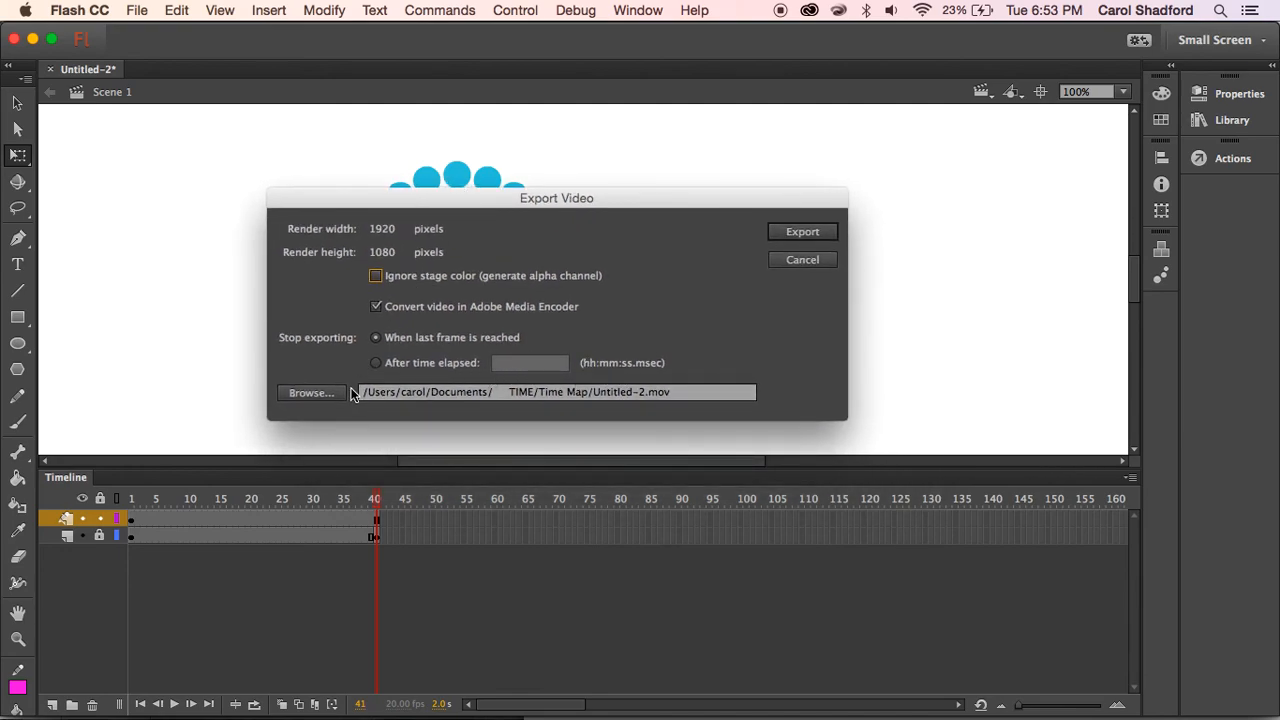
{"action": "left_click", "coordinate": [312, 394]}
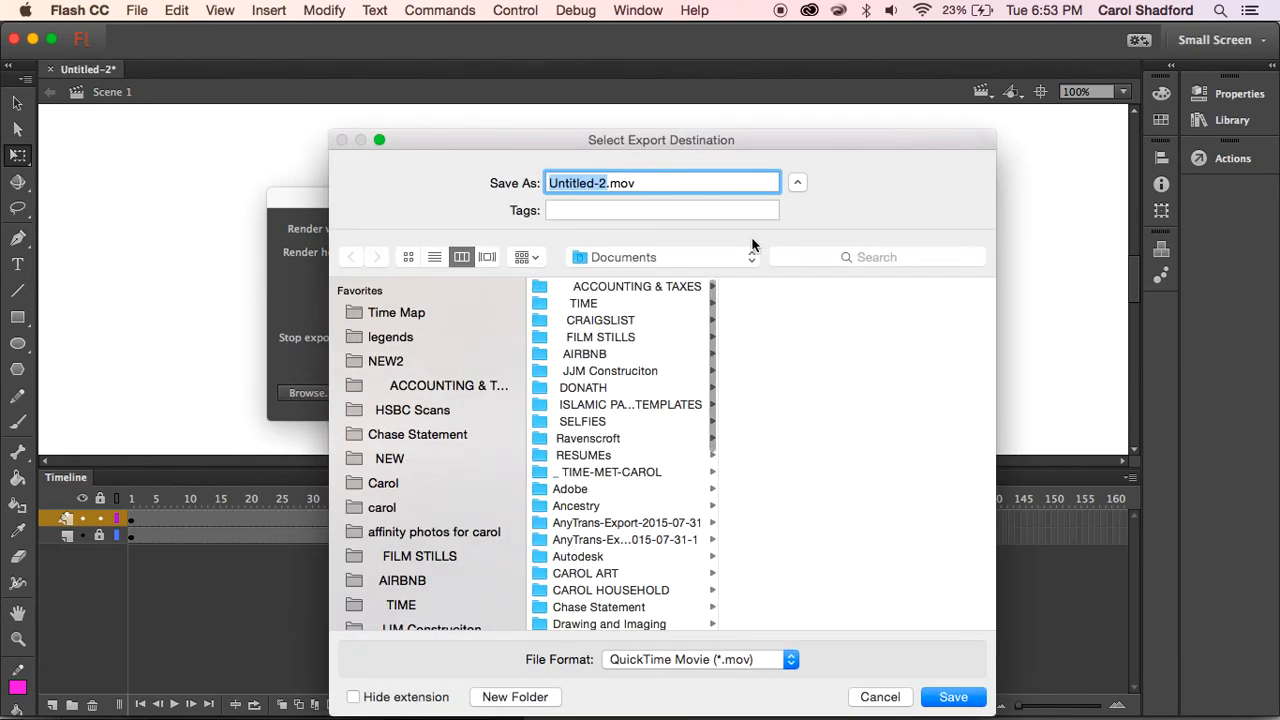
{"action": "left_click", "coordinate": [412, 311]}
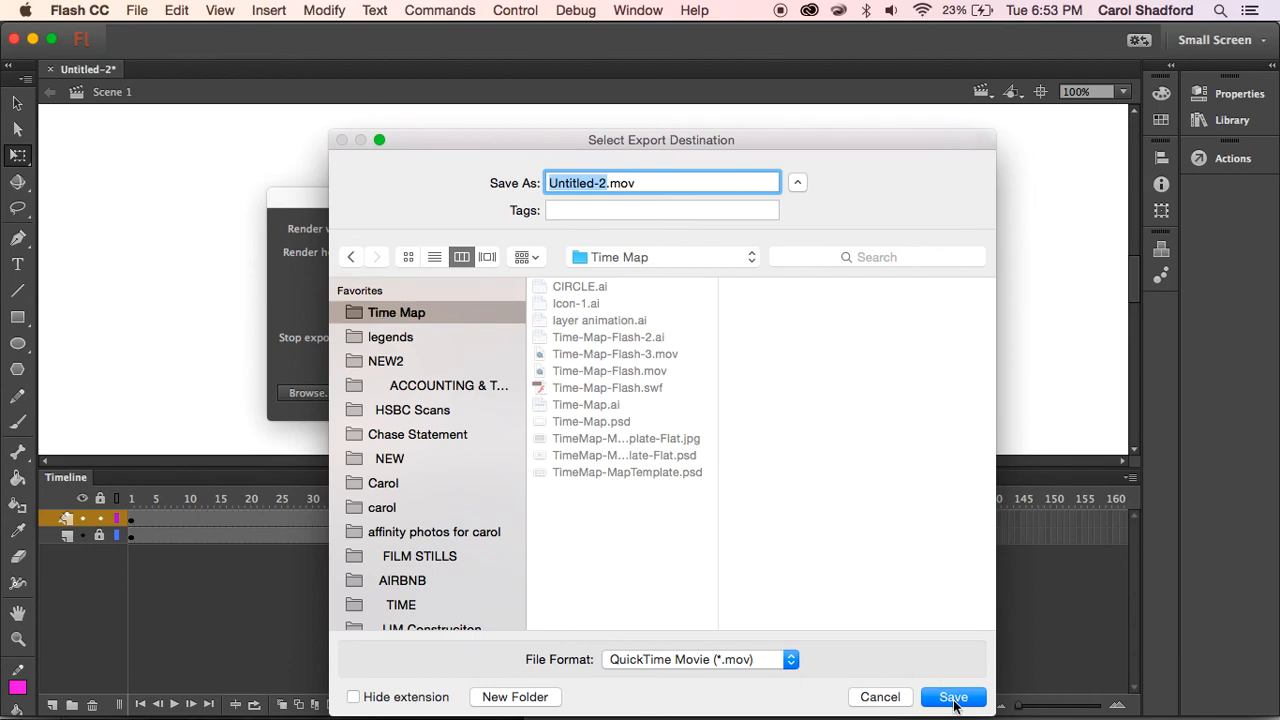
{"action": "type", "text": "Icon Animation"}
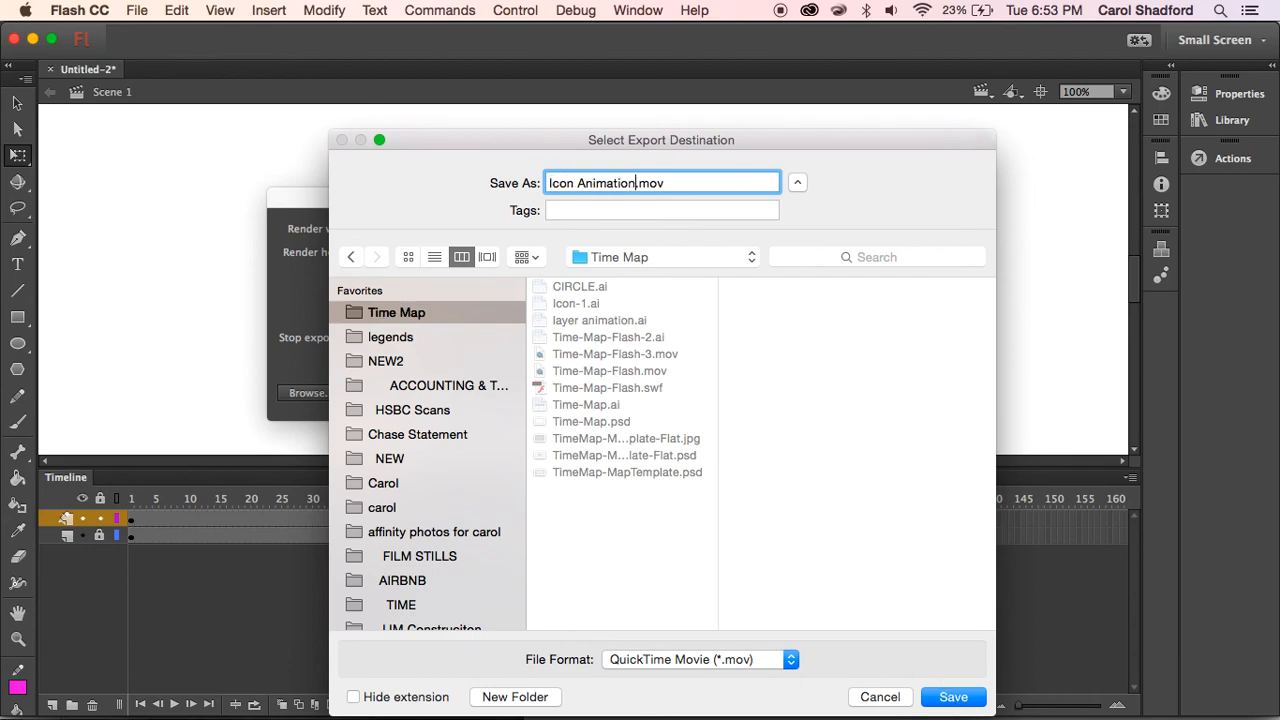
{"action": "key", "text": "Return"}
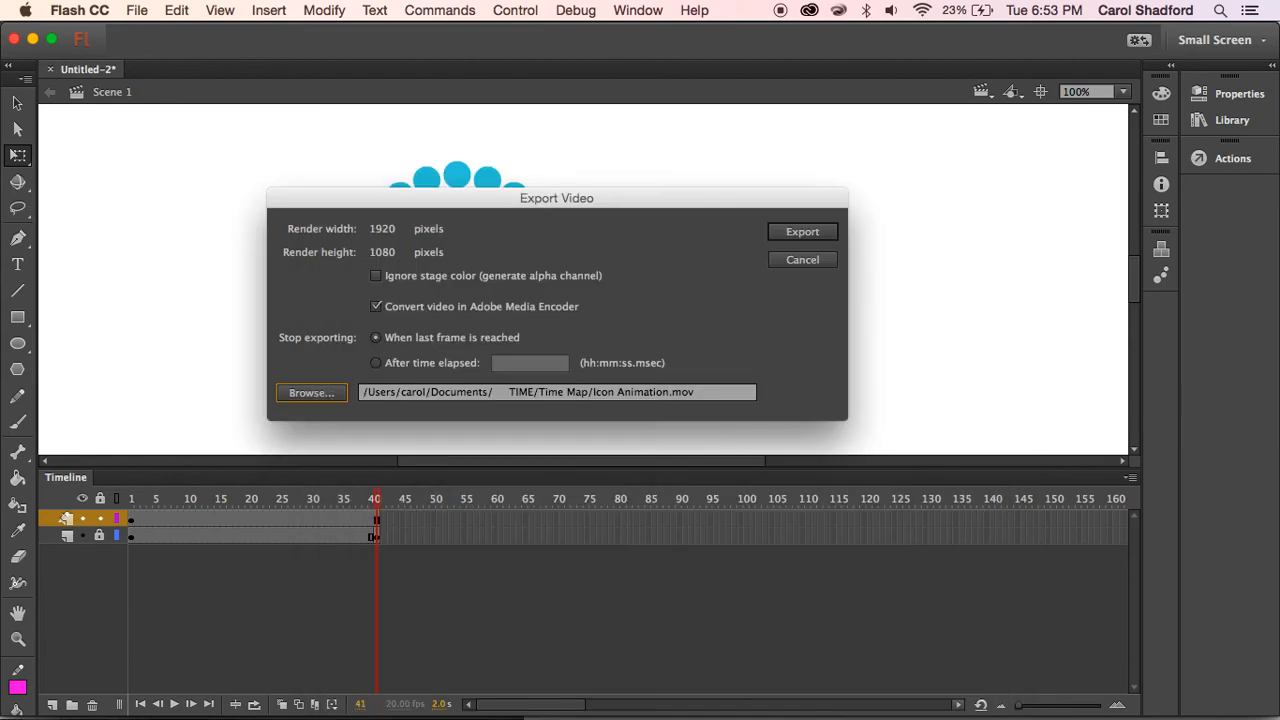
{"action": "left_click", "coordinate": [802, 232]}
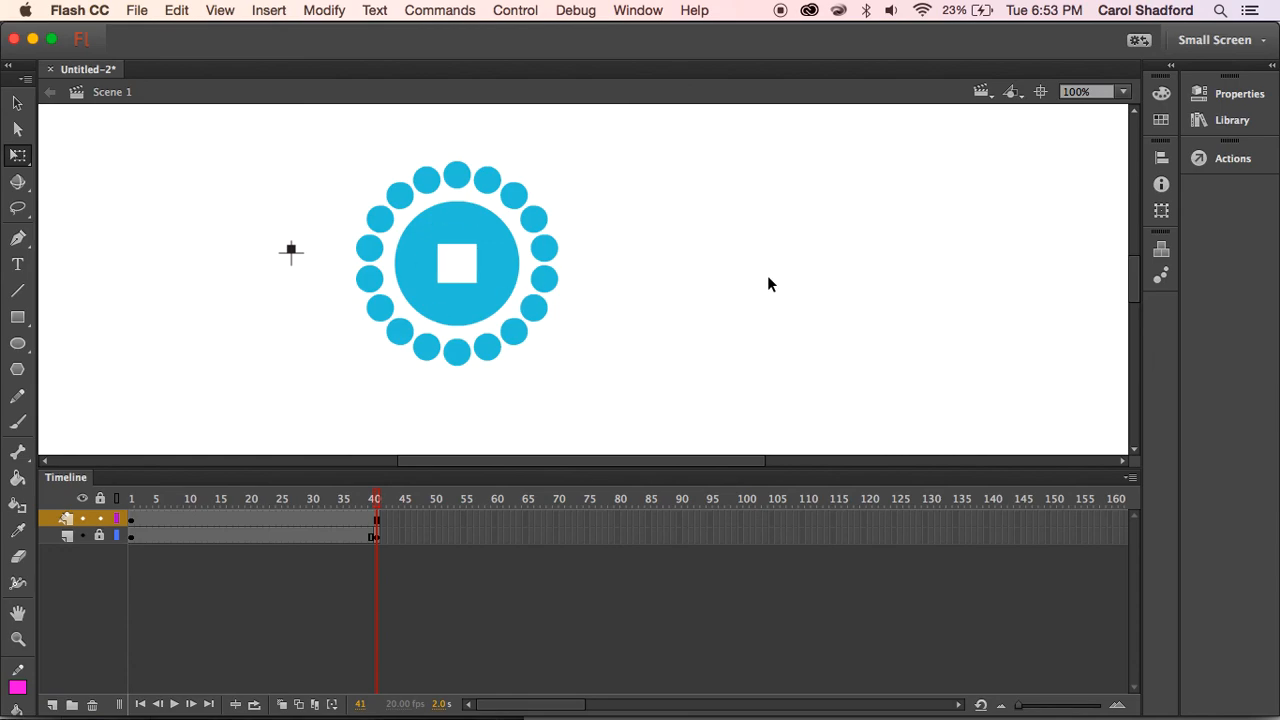
- Switch to QuickTime Player
{"action": "mouse_move", "coordinate": [640, 718]}
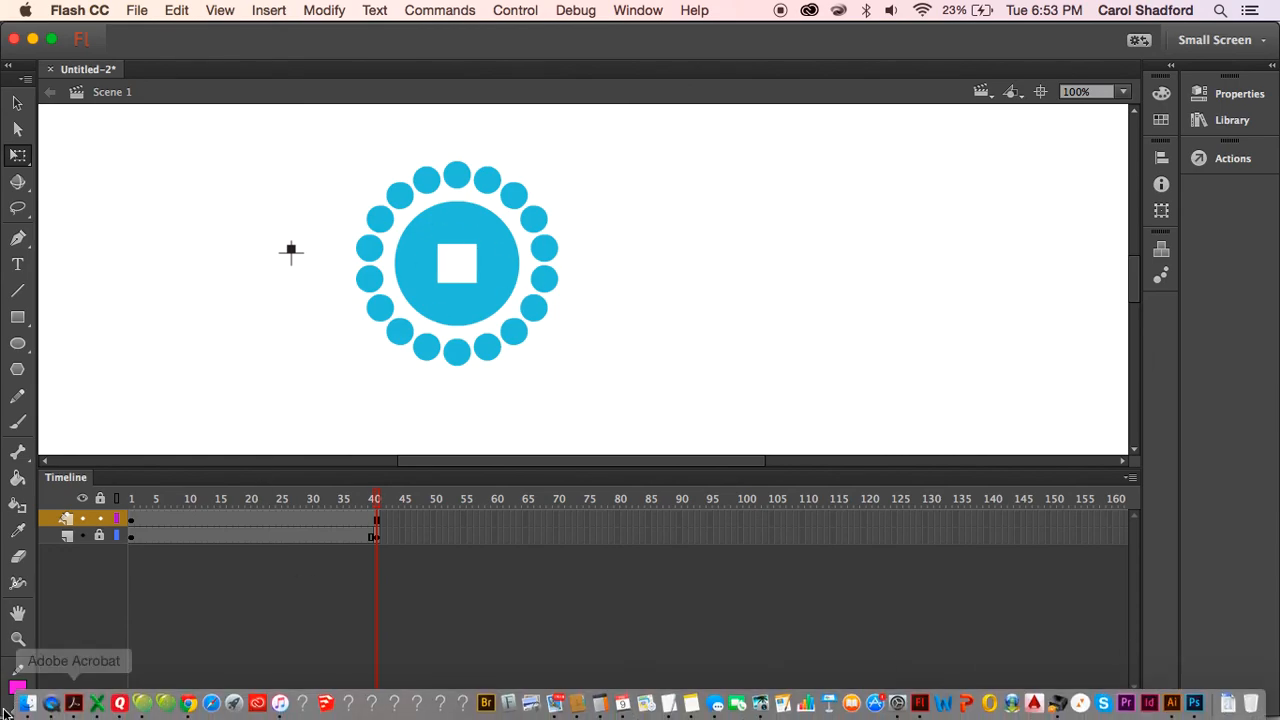
{"action": "left_click", "coordinate": [54, 705]}
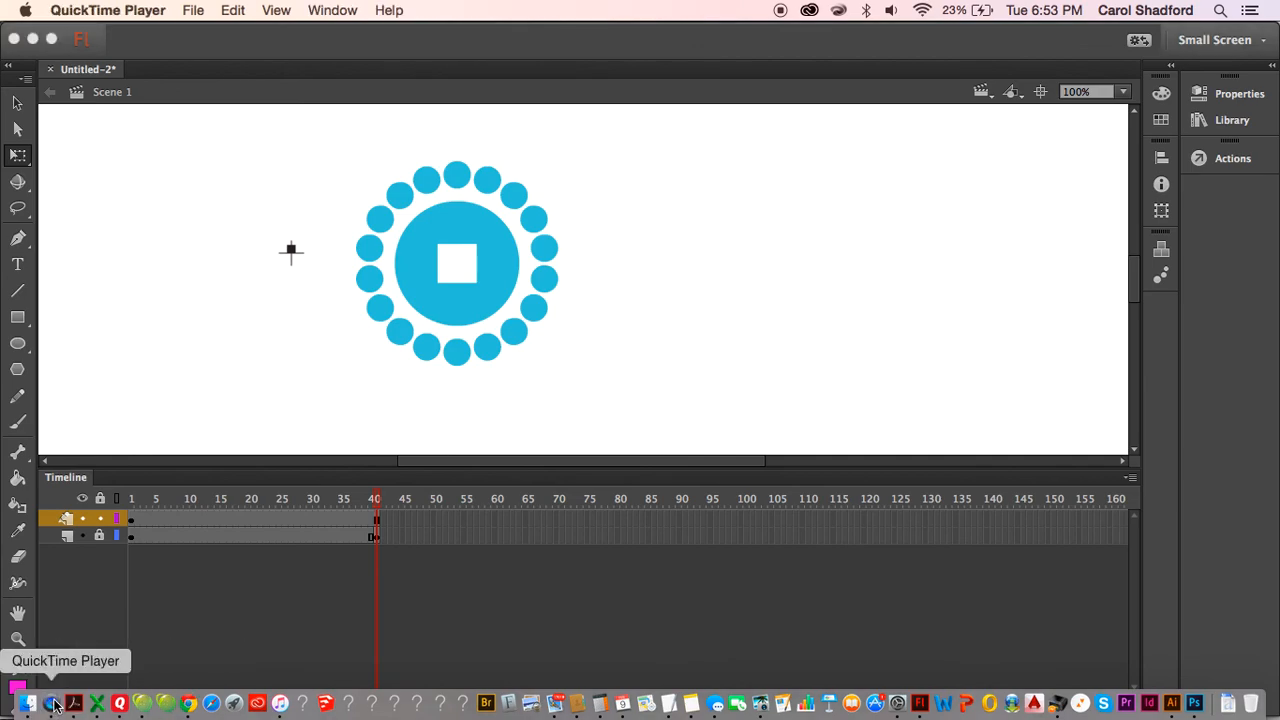